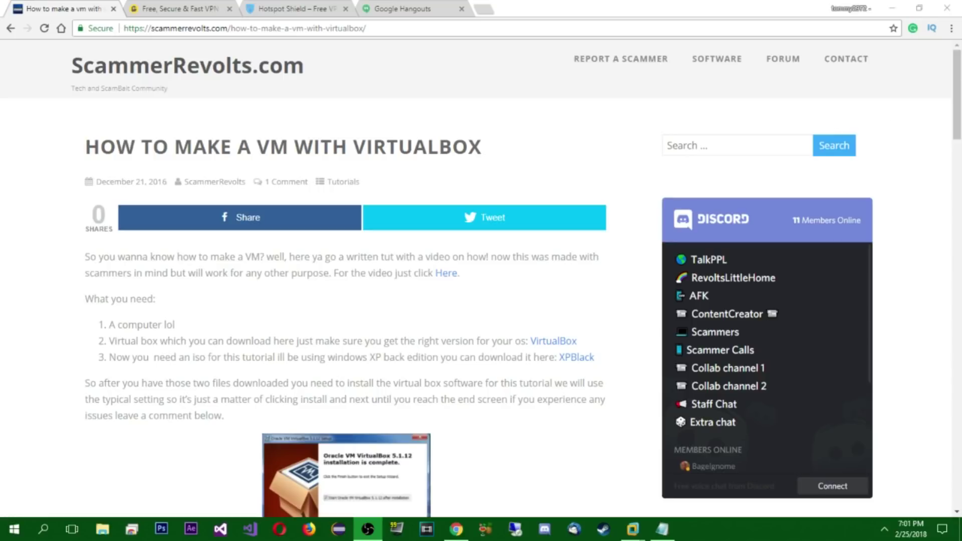
Bring back the Notepad outline listing Virtual Machine, VPN, Links and VOIP over the browser.
{"action": "left_click", "coordinate": [662, 529]}
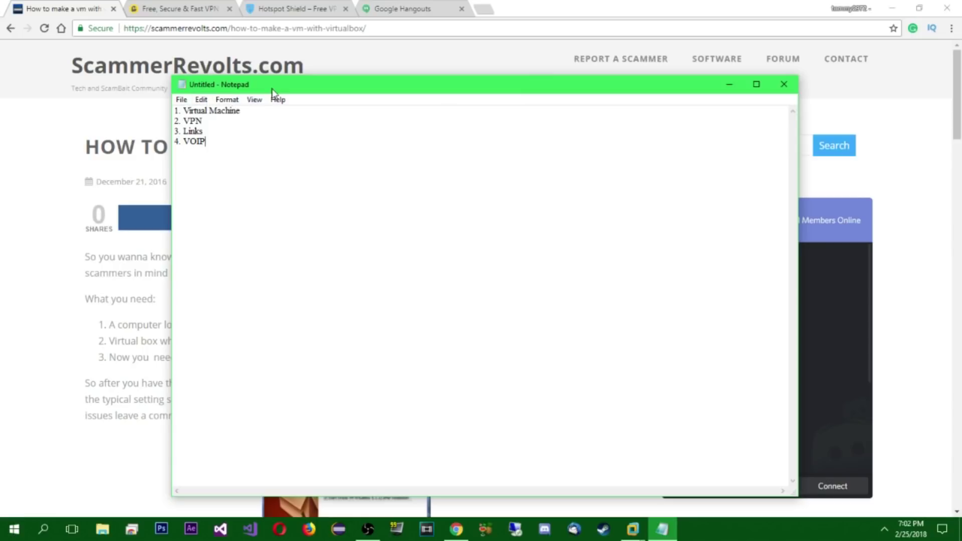
Minimize the Notepad outline, then highlight and clear the article's publish date.
{"action": "left_click", "coordinate": [729, 84]}
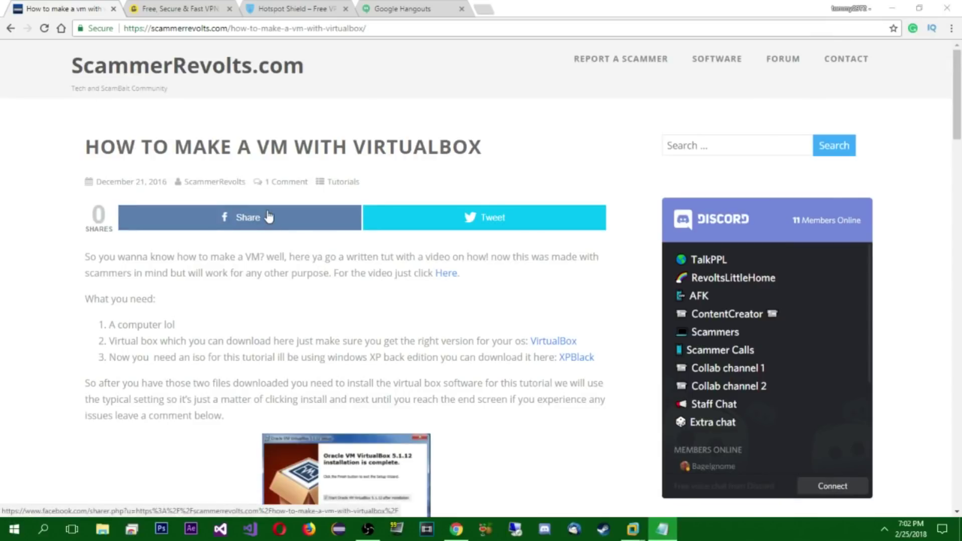
{"action": "left_click_drag", "start_coordinate": [169, 182], "coordinate": [96, 182]}
{"action": "left_click", "coordinate": [100, 182]}
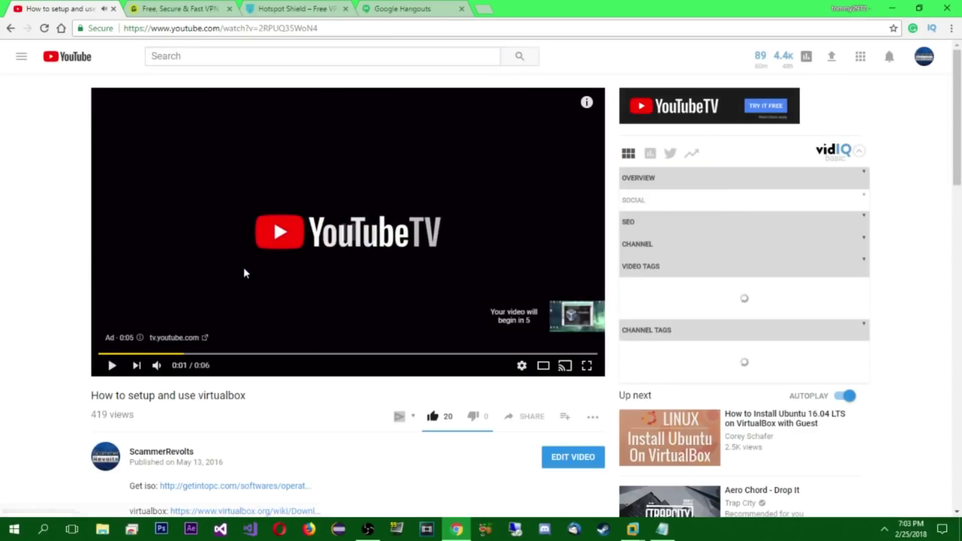
Mute the YouTube video and go back to the ScammerRevolts VirtualBox article.
{"action": "left_click", "coordinate": [156, 365]}
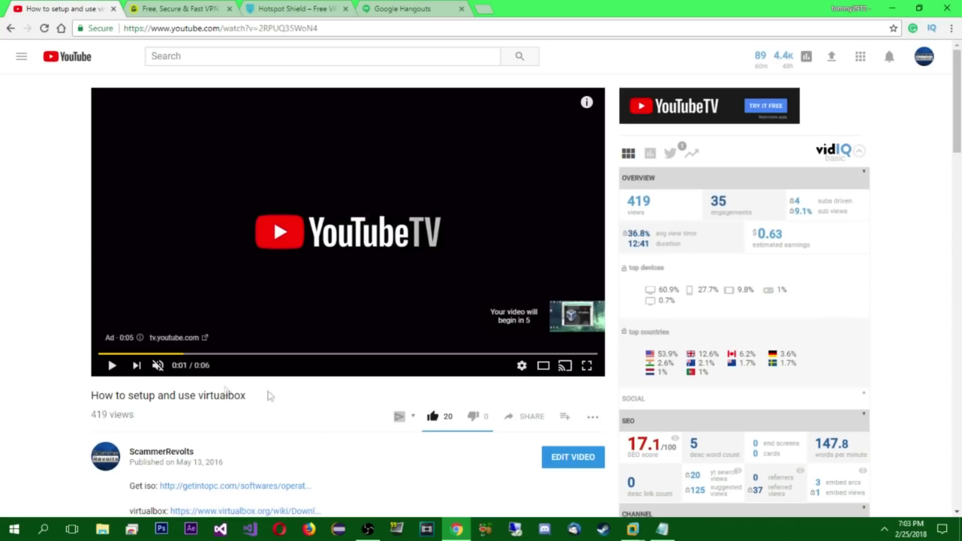
{"action": "left_click", "coordinate": [12, 30]}
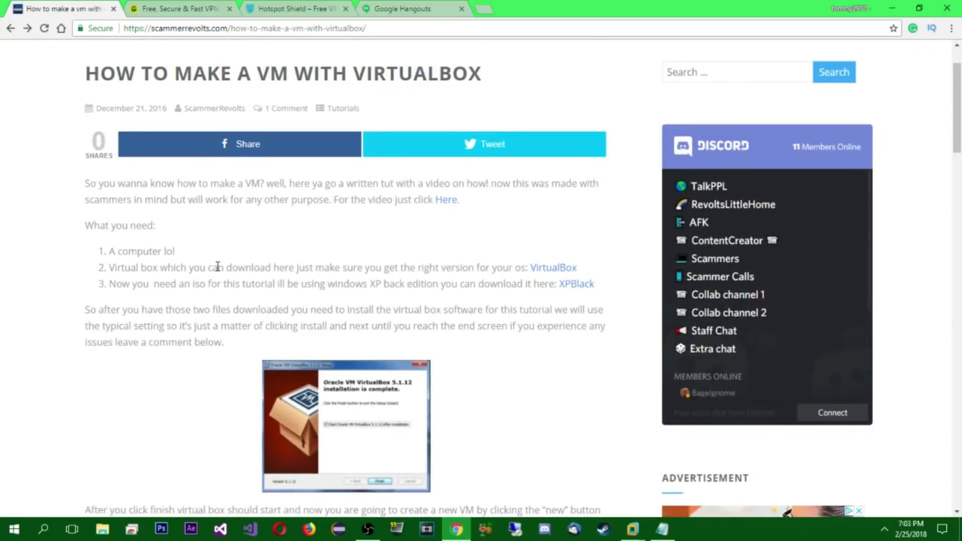
Scroll down through the VirtualBox article and back up.
{"action": "scroll", "coordinate": [212, 268], "scroll_direction": "down", "scroll_amount": 7}
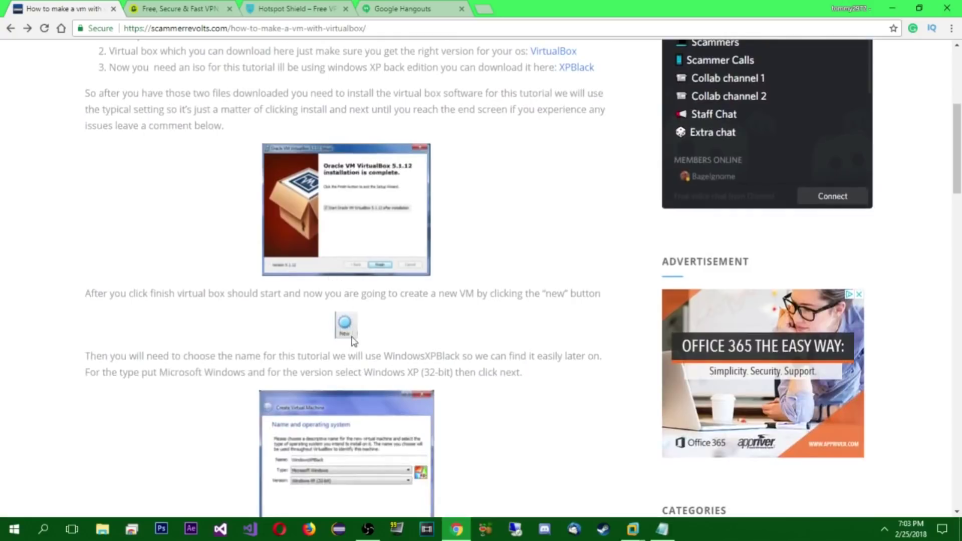
{"action": "scroll", "coordinate": [346, 313], "scroll_direction": "down", "scroll_amount": 3}
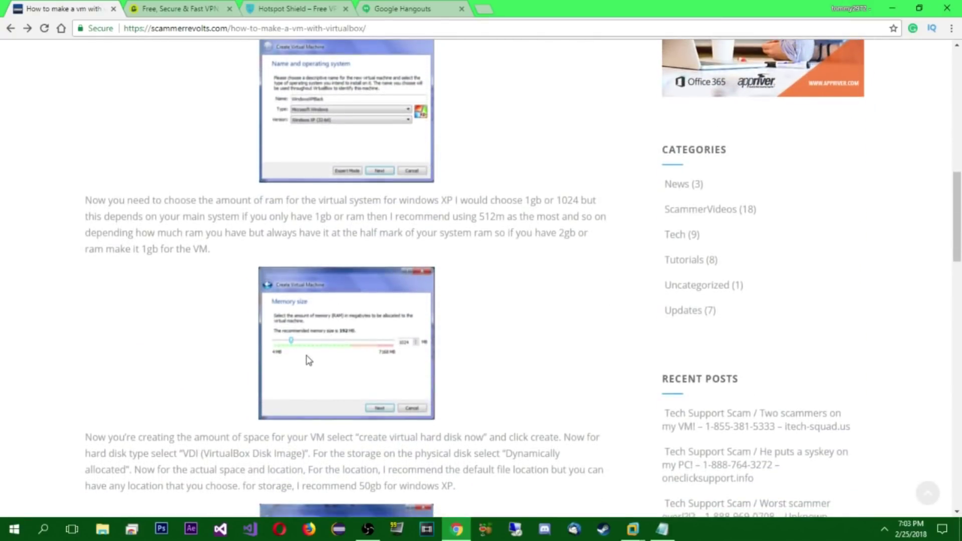
{"action": "scroll", "coordinate": [308, 359], "scroll_direction": "down", "scroll_amount": 1}
{"action": "scroll", "coordinate": [310, 360], "scroll_direction": "down", "scroll_amount": 2}
{"action": "scroll", "coordinate": [312, 357], "scroll_direction": "down", "scroll_amount": 3}
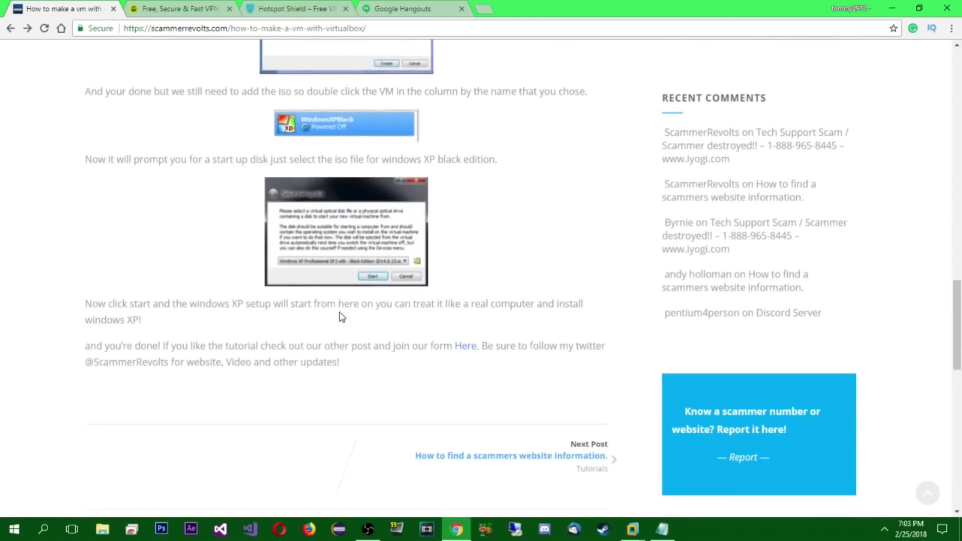
{"action": "scroll", "coordinate": [340, 320], "scroll_direction": "down", "scroll_amount": 2}
{"action": "scroll", "coordinate": [340, 326], "scroll_direction": "down", "scroll_amount": 4}
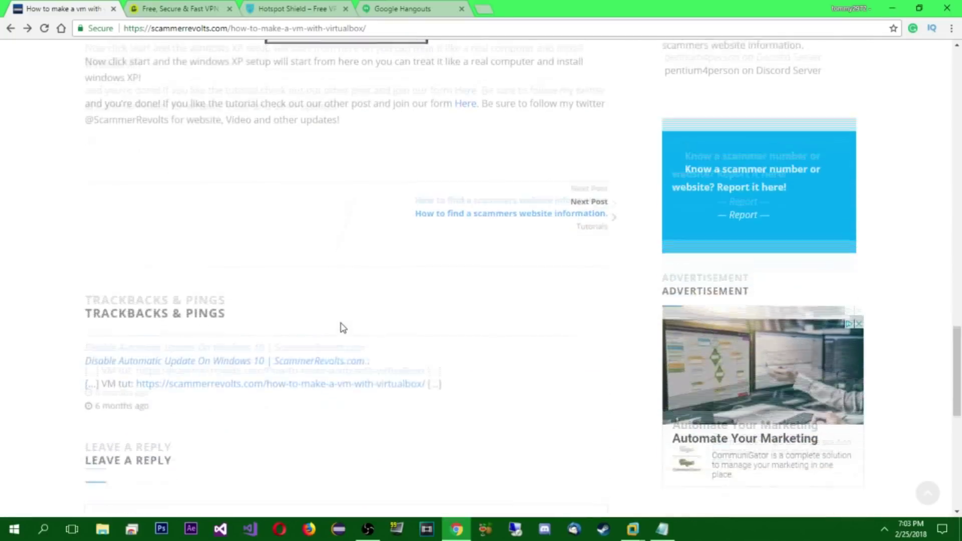
{"action": "scroll", "coordinate": [344, 328], "scroll_direction": "up", "scroll_amount": 20}
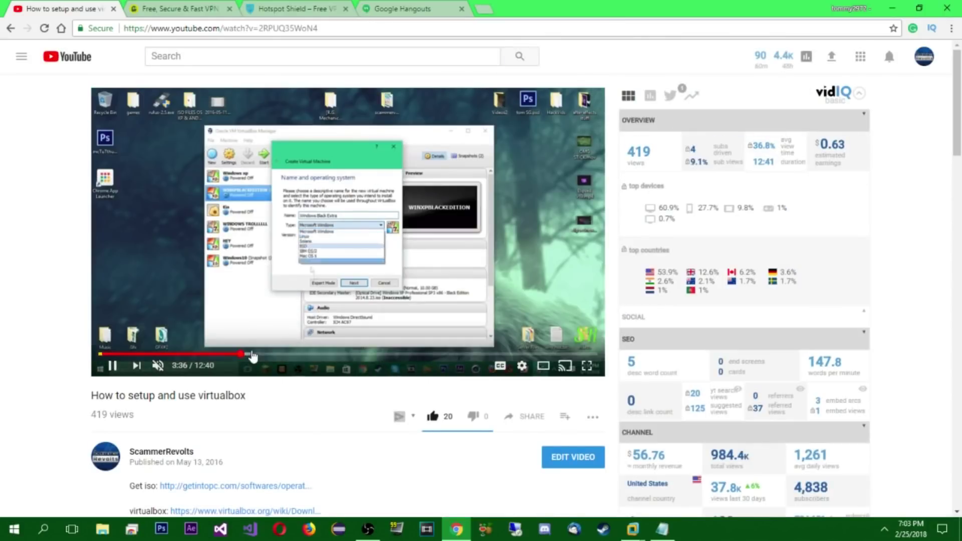
Skip the video to 5:44 then 8:53, pause it, and return to the article.
{"action": "left_click_drag", "start_coordinate": [247, 355], "coordinate": [326, 357]}
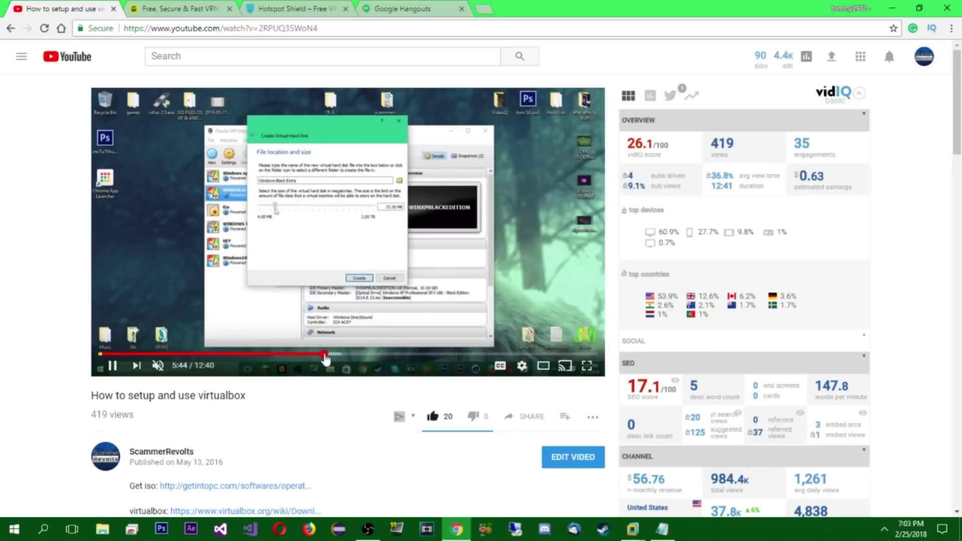
{"action": "left_click_drag", "start_coordinate": [451, 355], "coordinate": [451, 355]}
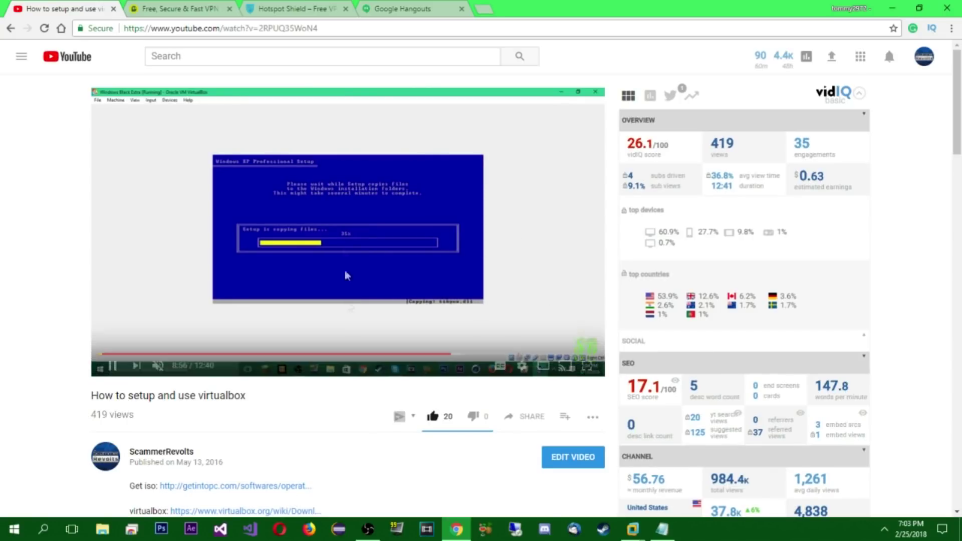
{"action": "left_click", "coordinate": [344, 248]}
{"action": "key", "text": "alt+Left"}
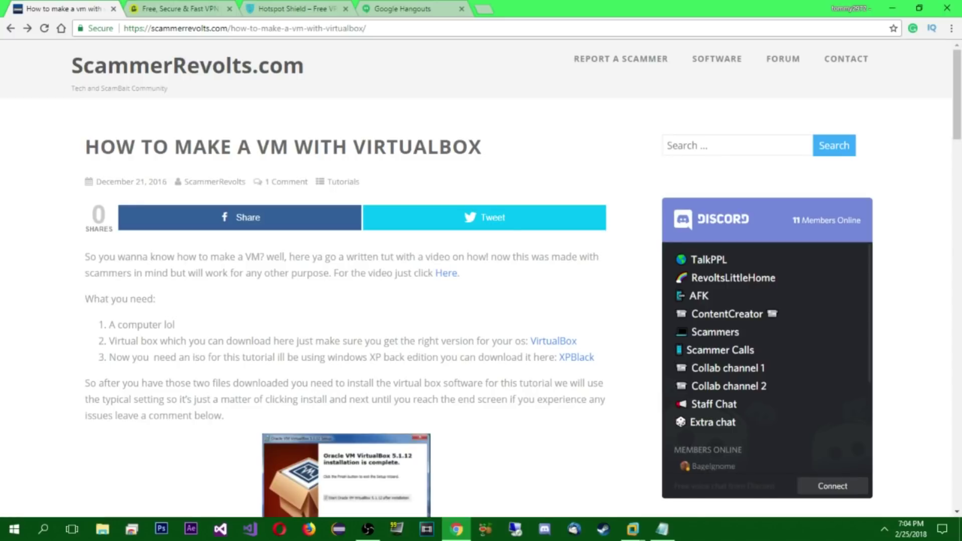
Move the Notepad outline window to the screen centre and then further right.
{"action": "left_click_drag", "start_coordinate": [137, 21], "coordinate": [295, 70]}
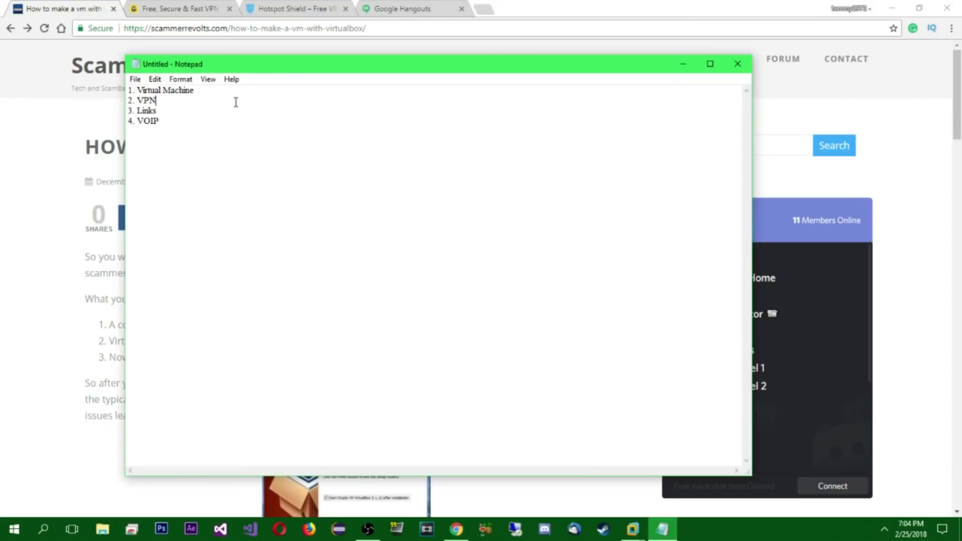
{"action": "left_click_drag", "start_coordinate": [247, 68], "coordinate": [301, 91]}
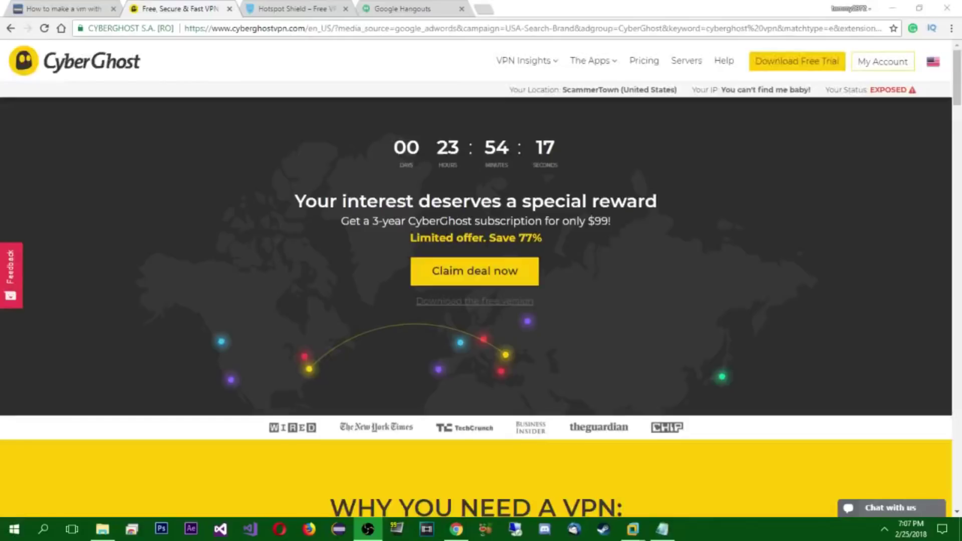
Scroll the CyberGhost page, highlight its 'You can't find me baby!' IP status, then switch to Hotspot Shield.
{"action": "left_click", "coordinate": [169, 4]}
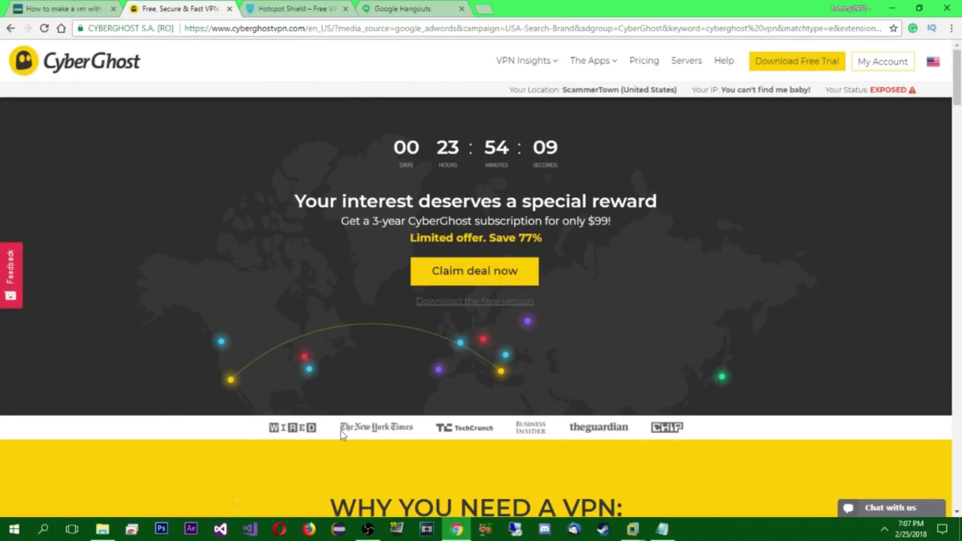
{"action": "scroll", "coordinate": [447, 404], "scroll_direction": "down", "scroll_amount": 4}
{"action": "scroll", "coordinate": [448, 403], "scroll_direction": "down", "scroll_amount": 7}
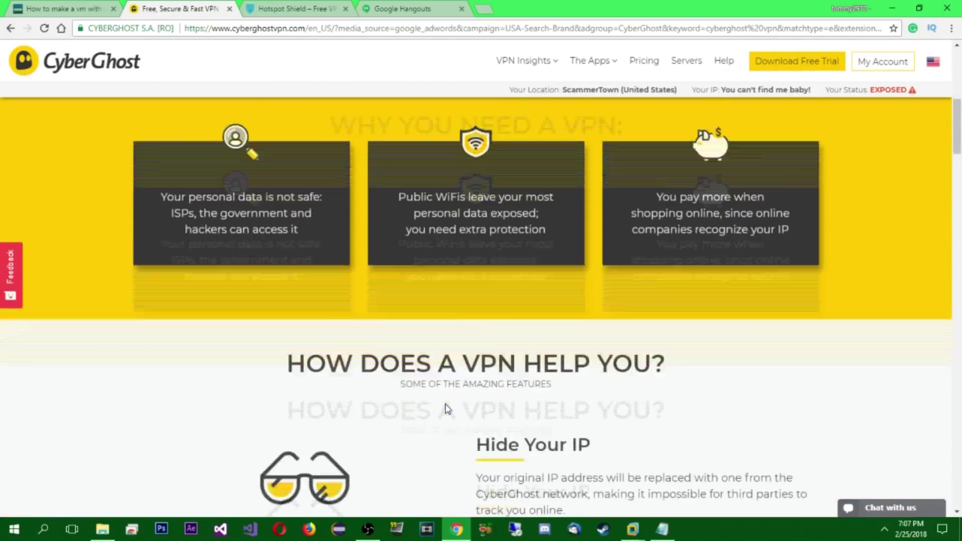
{"action": "scroll", "coordinate": [446, 407], "scroll_direction": "up", "scroll_amount": 11}
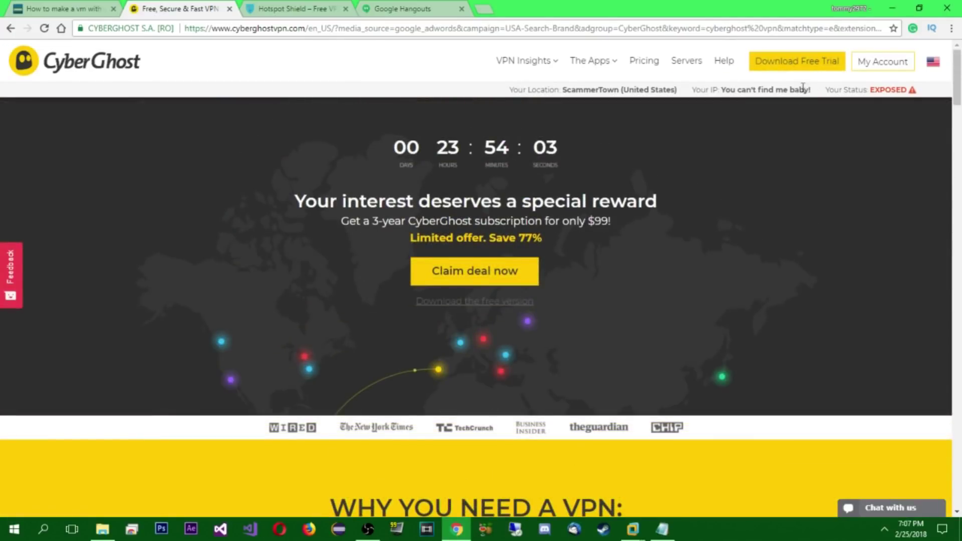
{"action": "left_click_drag", "start_coordinate": [815, 93], "coordinate": [722, 91]}
{"action": "left_click", "coordinate": [686, 95]}
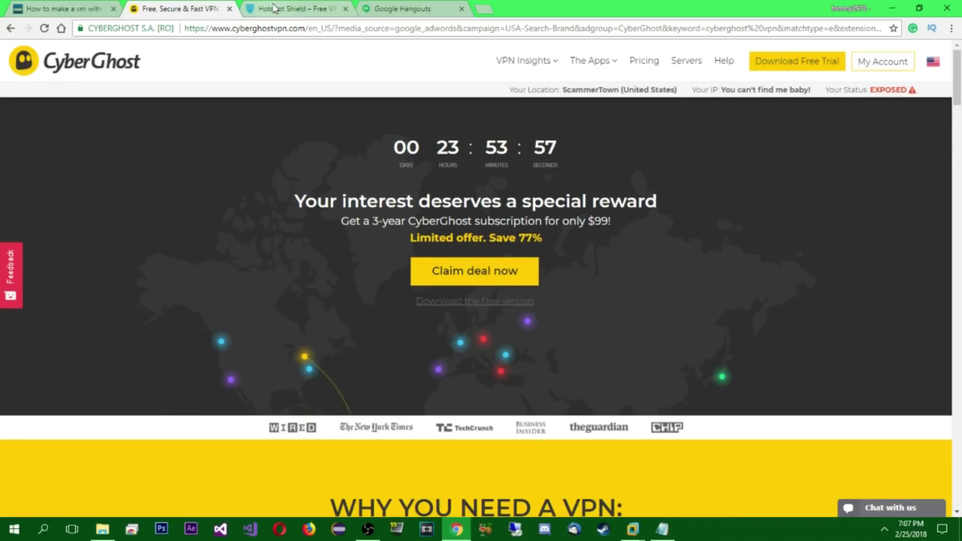
{"action": "left_click", "coordinate": [293, 8]}
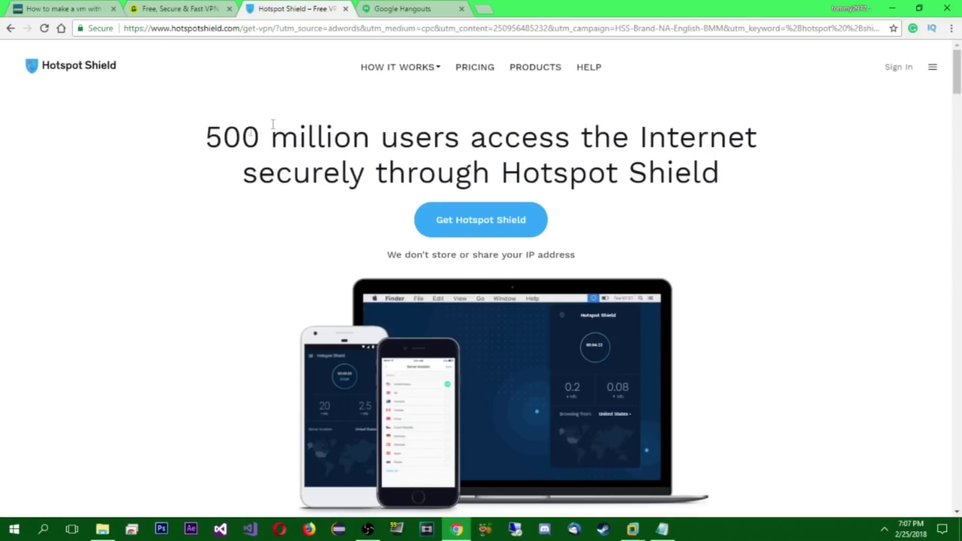
{"action": "left_click_drag", "start_coordinate": [221, 138], "coordinate": [593, 139]}
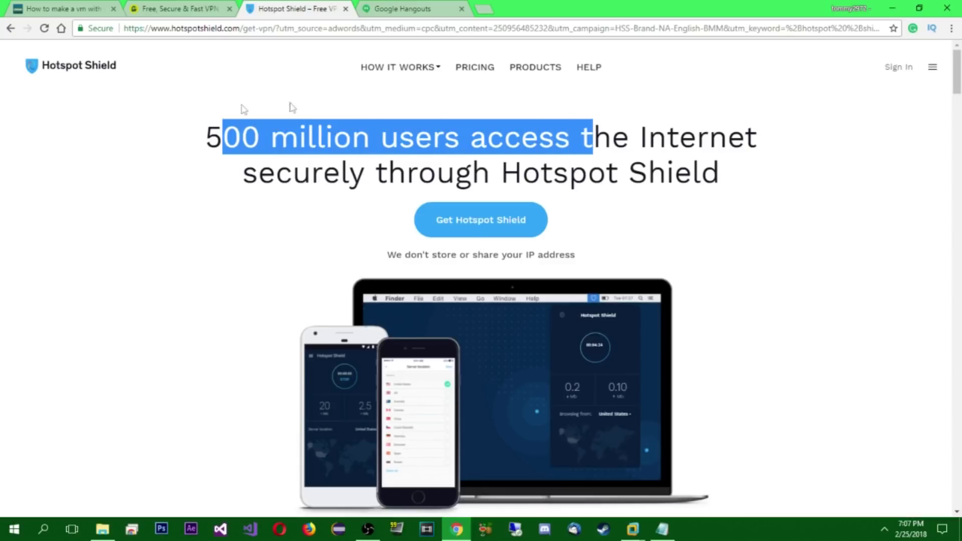
{"action": "left_click", "coordinate": [292, 106]}
{"action": "left_click_drag", "start_coordinate": [213, 140], "coordinate": [433, 143]}
{"action": "left_click", "coordinate": [438, 149]}
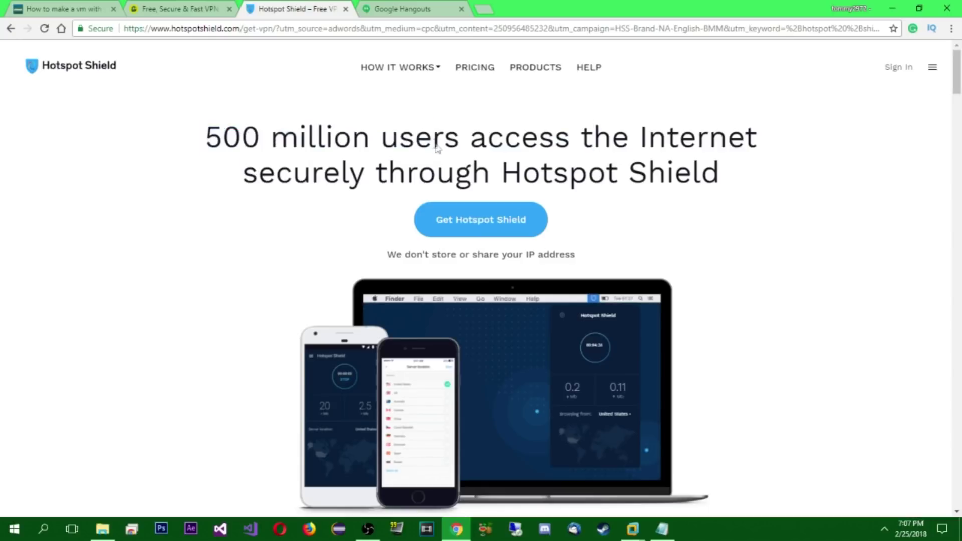
{"action": "scroll", "coordinate": [275, 228], "scroll_direction": "down", "scroll_amount": 3}
{"action": "scroll", "coordinate": [276, 228], "scroll_direction": "up", "scroll_amount": 3}
{"action": "key", "text": "alt+Tab"}
Mark Links as the current outline topic, then switch to the VM and dismiss the CCleaner notice.
{"action": "left_click_drag", "start_coordinate": [947, 85], "coordinate": [494, 47]}
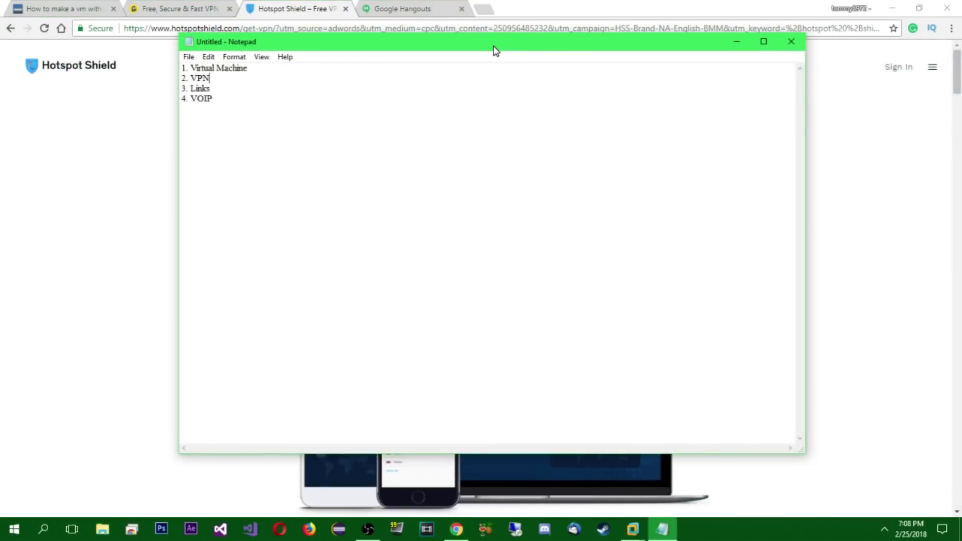
{"action": "left_click", "coordinate": [230, 92]}
{"action": "left_click", "coordinate": [662, 529]}
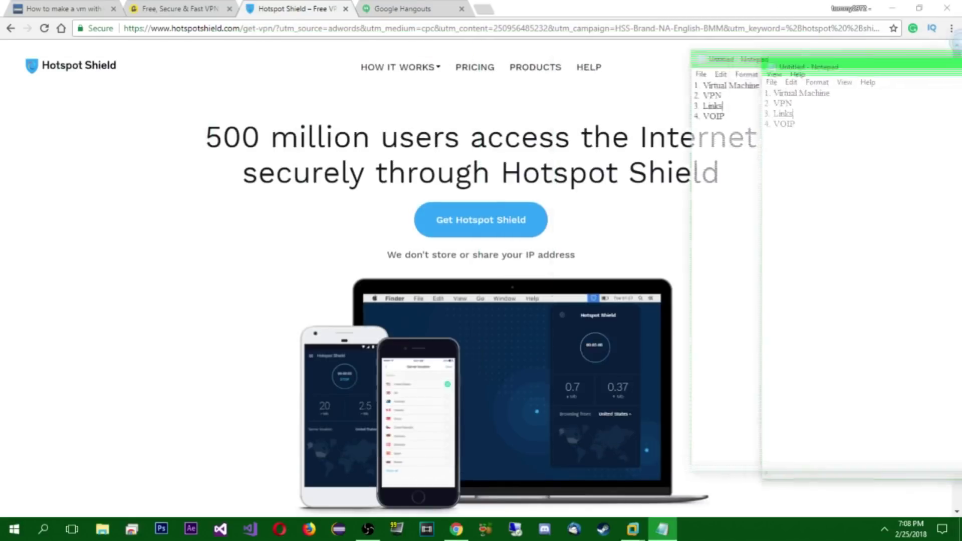
{"action": "key", "text": "alt+Tab"}
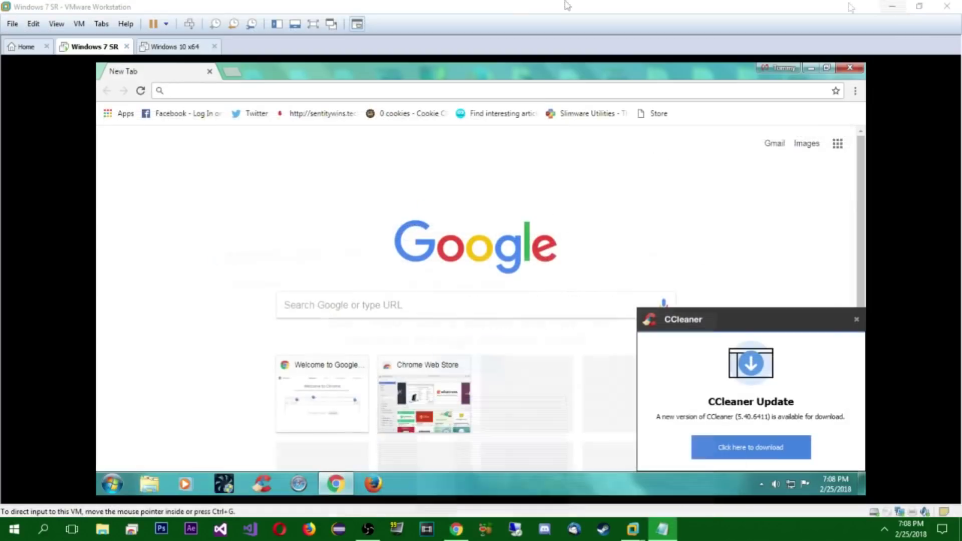
{"action": "left_click", "coordinate": [857, 320]}
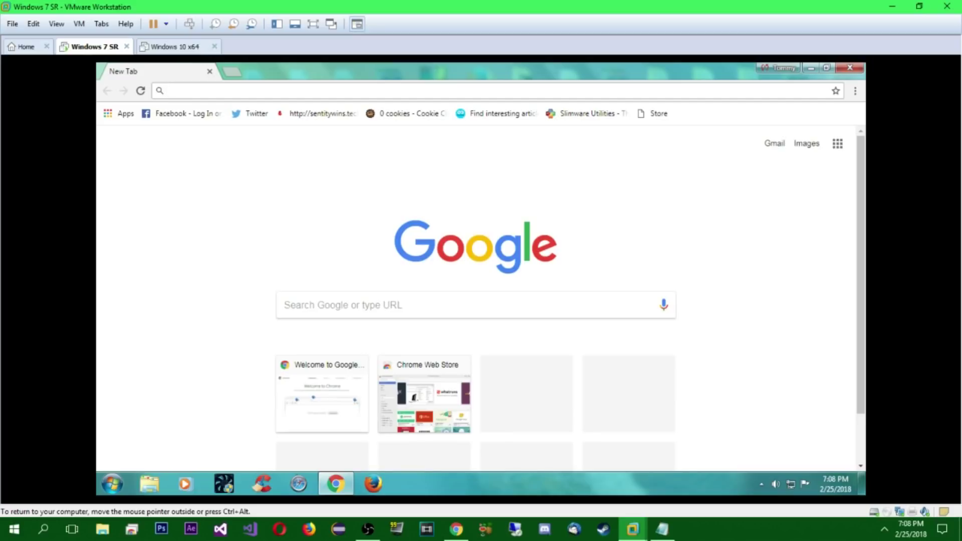
In the VM's Chrome, load the mistyped addresses ggmail.com and then gmil.com.
{"action": "type", "text": "ggmail.co"}
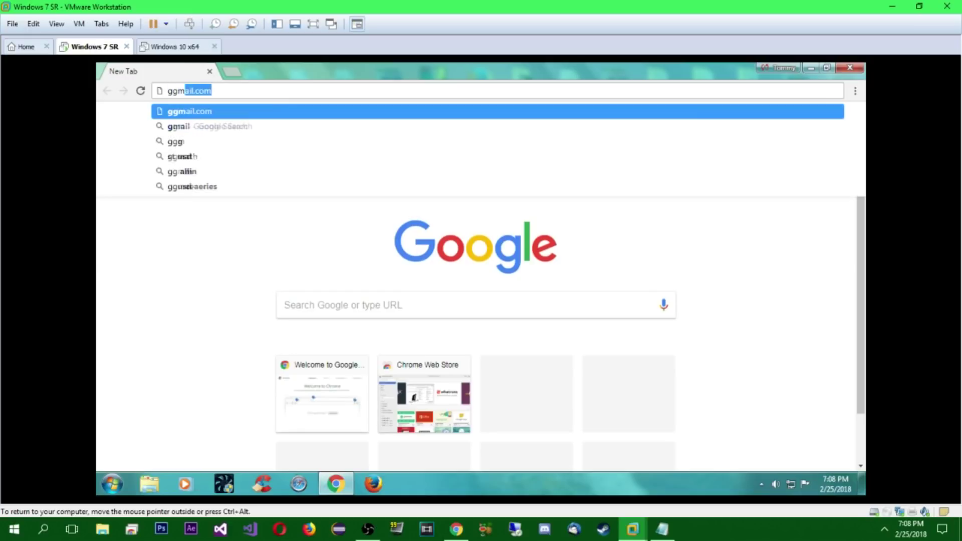
{"action": "type", "text": "m"}
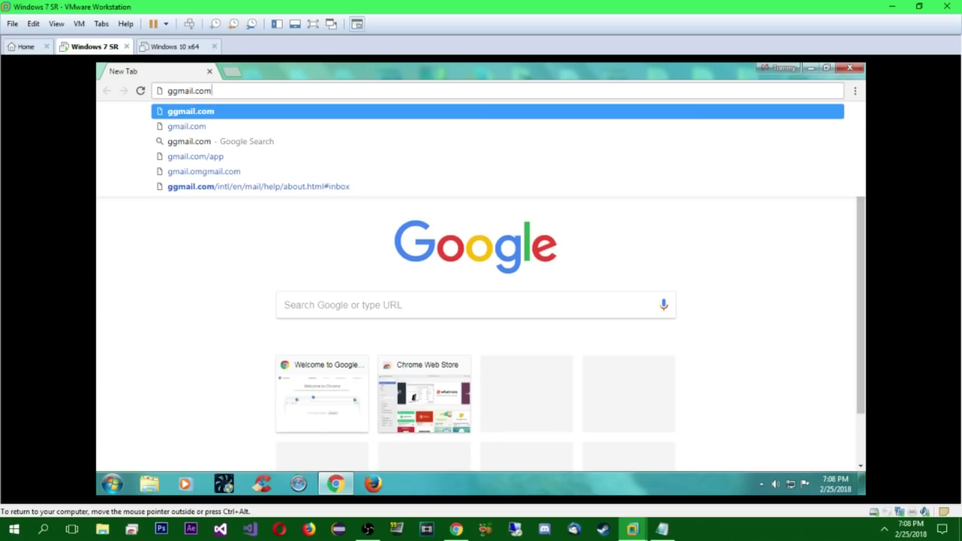
{"action": "key", "text": "Return"}
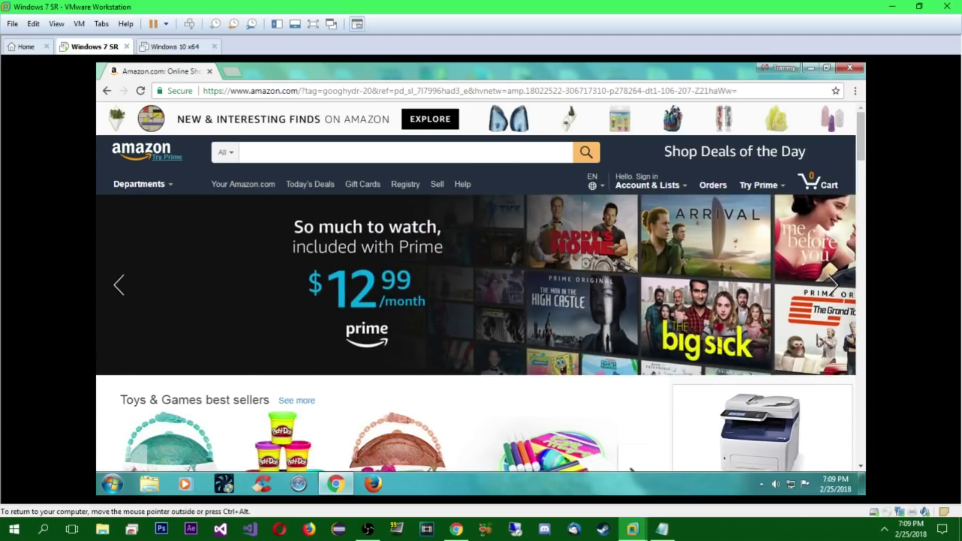
{"action": "left_click", "coordinate": [428, 91]}
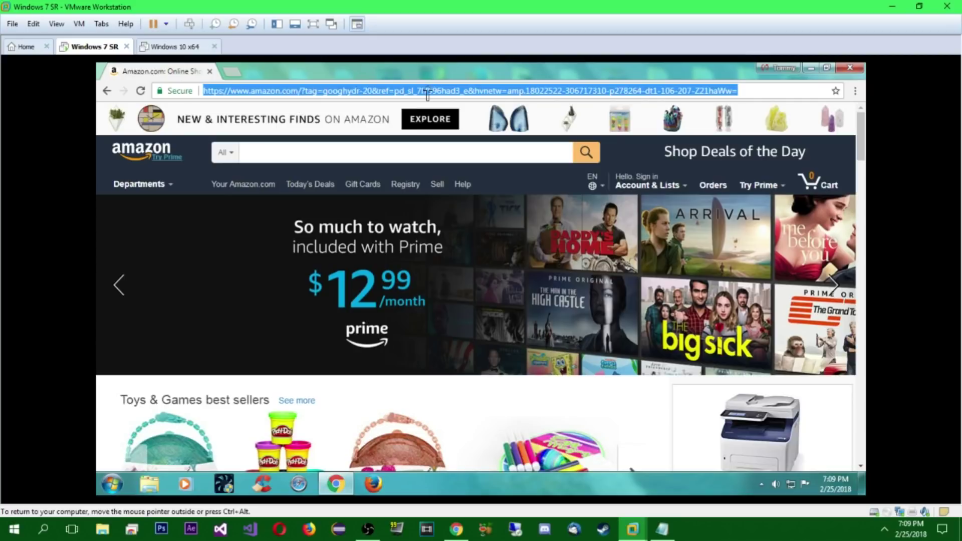
{"action": "type", "text": "gmil.com"}
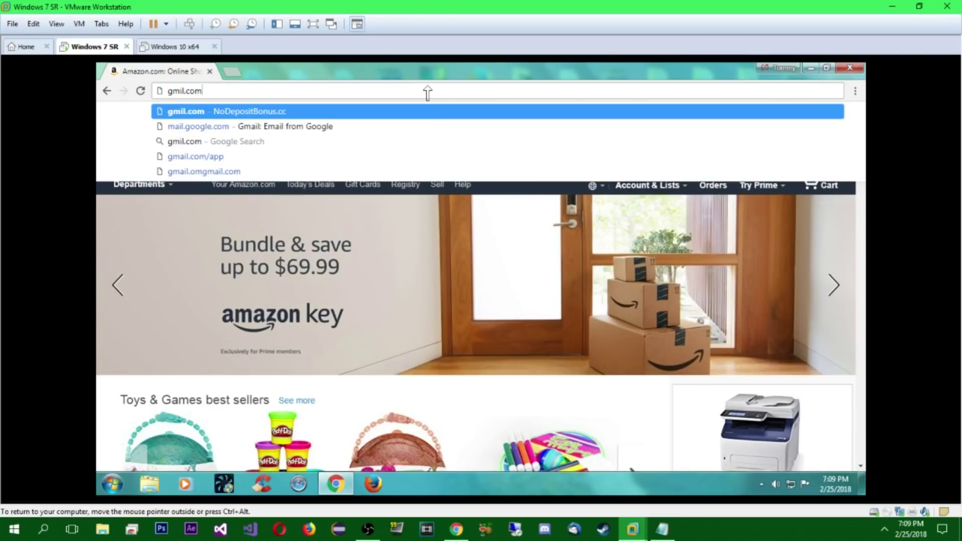
{"action": "key", "text": "Return"}
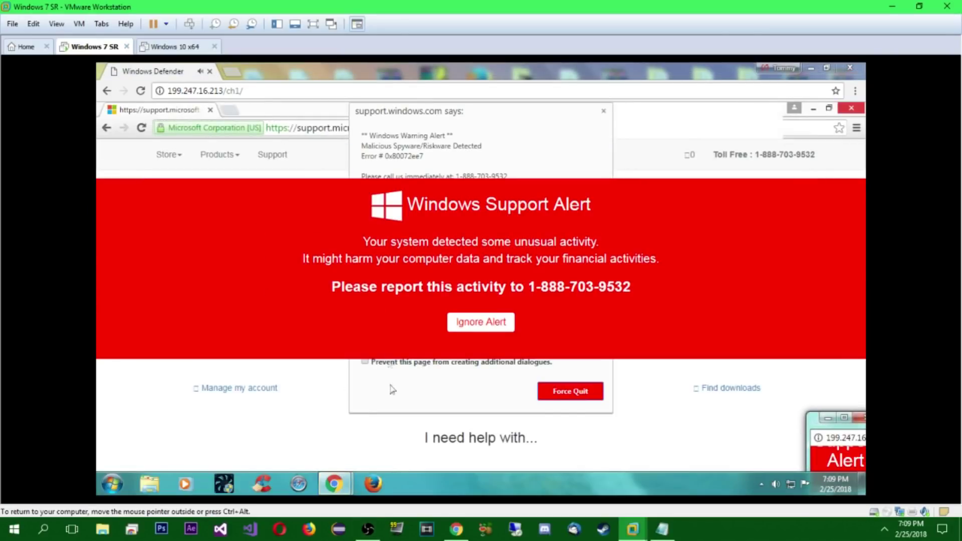
Close the extra scam alert window and force-end Chrome from Task Manager.
{"action": "mouse_move", "coordinate": [336, 485]}
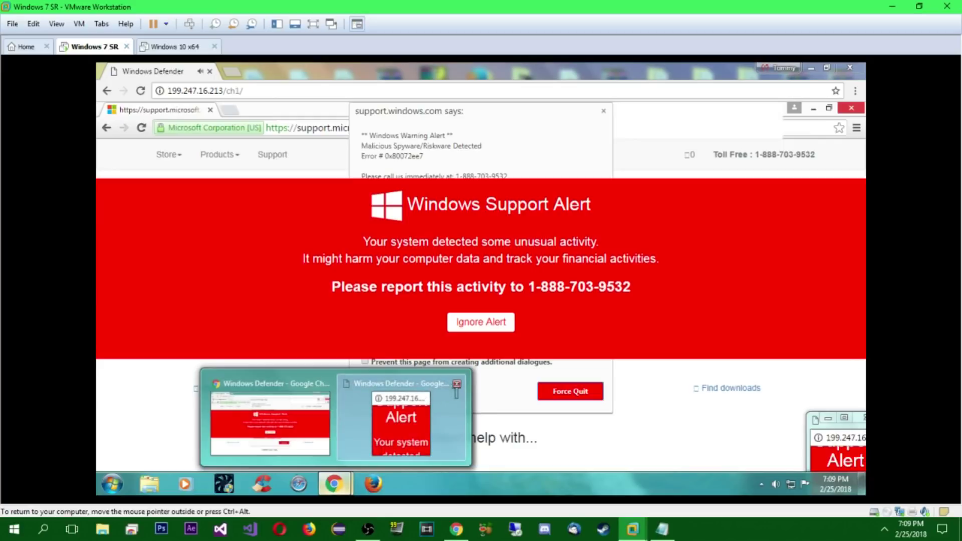
{"action": "left_click", "coordinate": [454, 384]}
{"action": "right_click", "coordinate": [417, 485]}
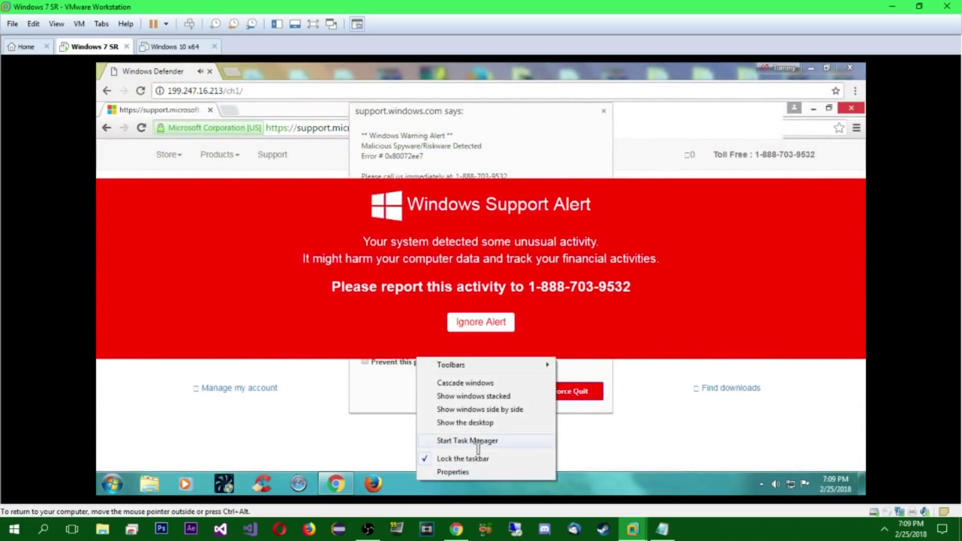
{"action": "left_click", "coordinate": [529, 444]}
{"action": "left_click", "coordinate": [351, 138]}
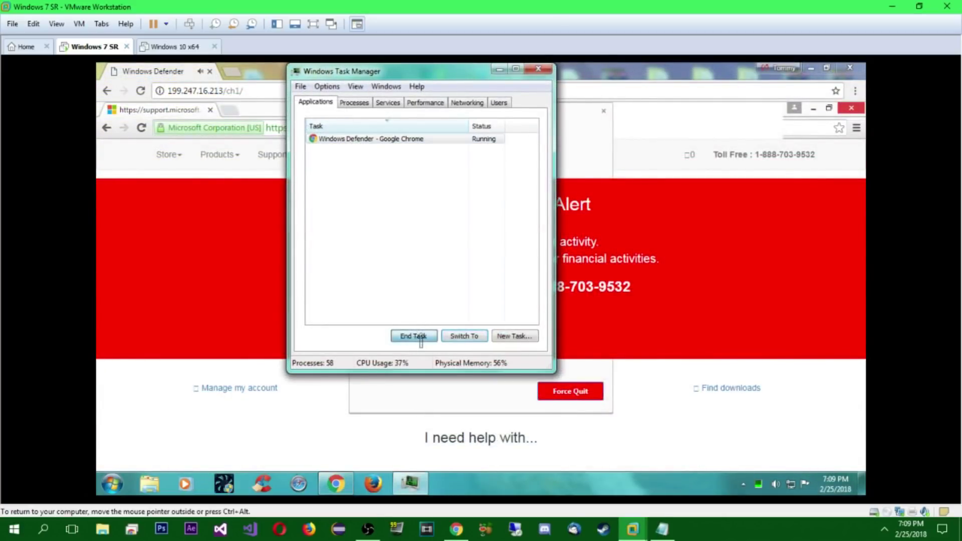
{"action": "left_click", "coordinate": [413, 336]}
{"action": "left_click", "coordinate": [508, 324]}
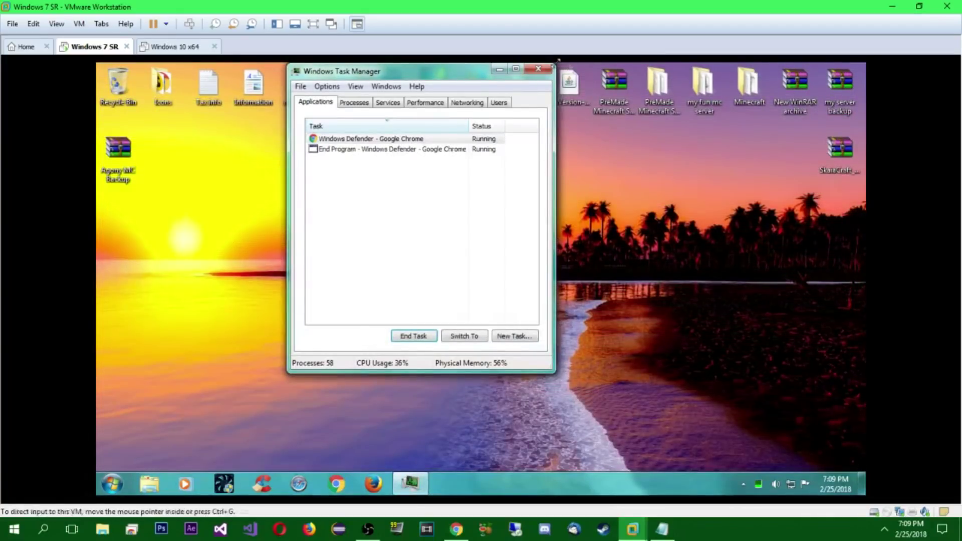
Close Task Manager, relaunch Chrome, and dismiss the restore-pages prompt.
{"action": "left_click", "coordinate": [539, 69]}
{"action": "left_click", "coordinate": [336, 484]}
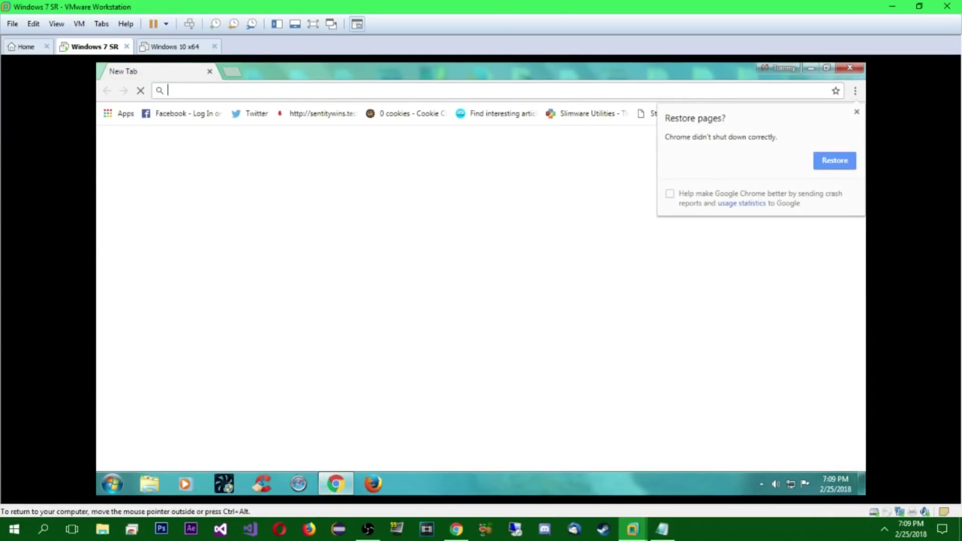
{"action": "left_click", "coordinate": [857, 112]}
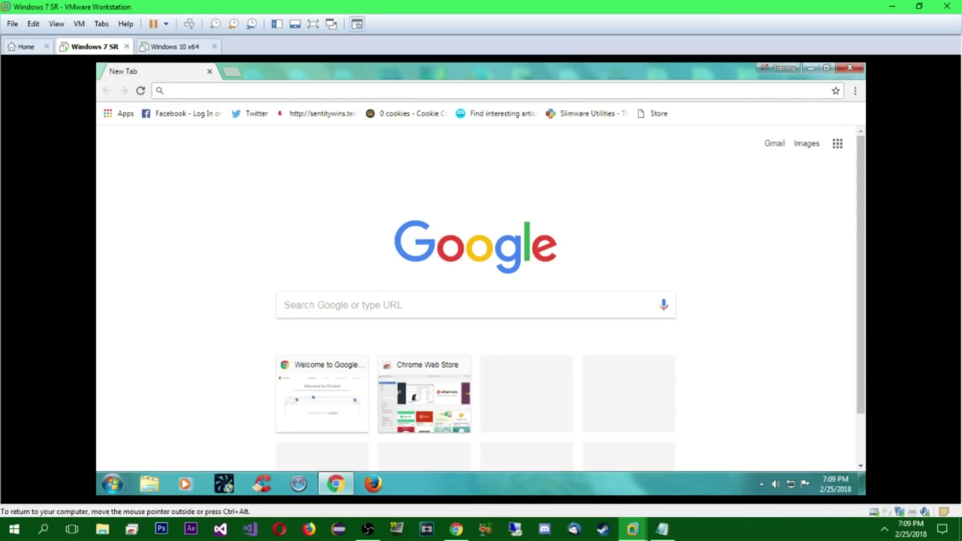
Load the parked youvtube.com typo domain, scroll its related links, then enter ttwitter.com.
{"action": "type", "text": "Youvtube.com"}
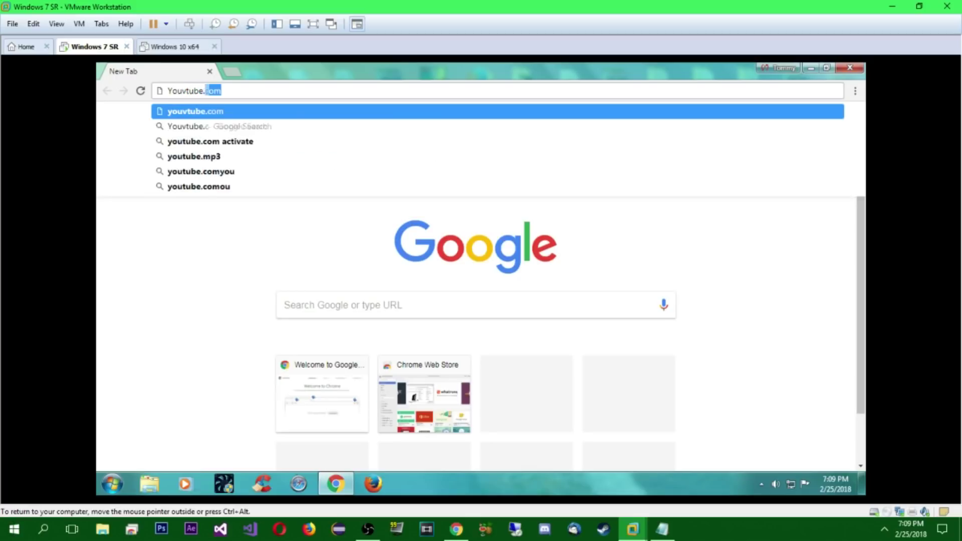
{"action": "key", "text": "Return"}
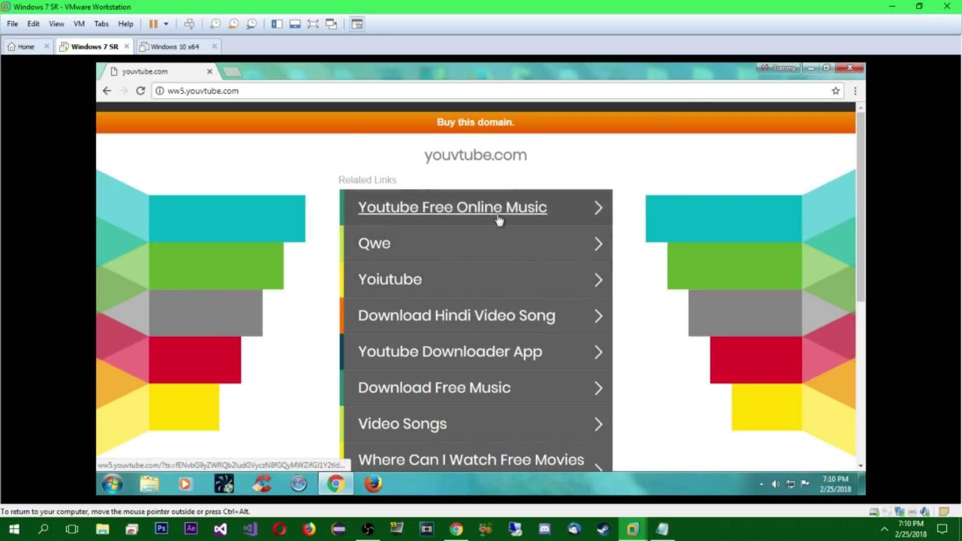
{"action": "scroll", "coordinate": [473, 323], "scroll_direction": "down", "scroll_amount": 6}
{"action": "scroll", "coordinate": [550, 195], "scroll_direction": "up", "scroll_amount": 4}
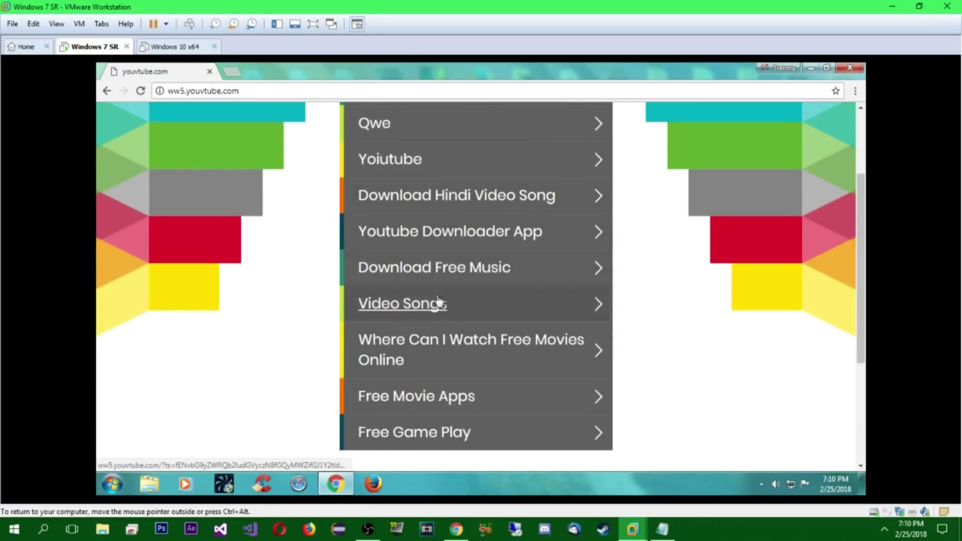
{"action": "scroll", "coordinate": [456, 266], "scroll_direction": "down", "scroll_amount": 6}
{"action": "scroll", "coordinate": [477, 286], "scroll_direction": "up", "scroll_amount": 8}
{"action": "key", "text": "ctrl+l"}
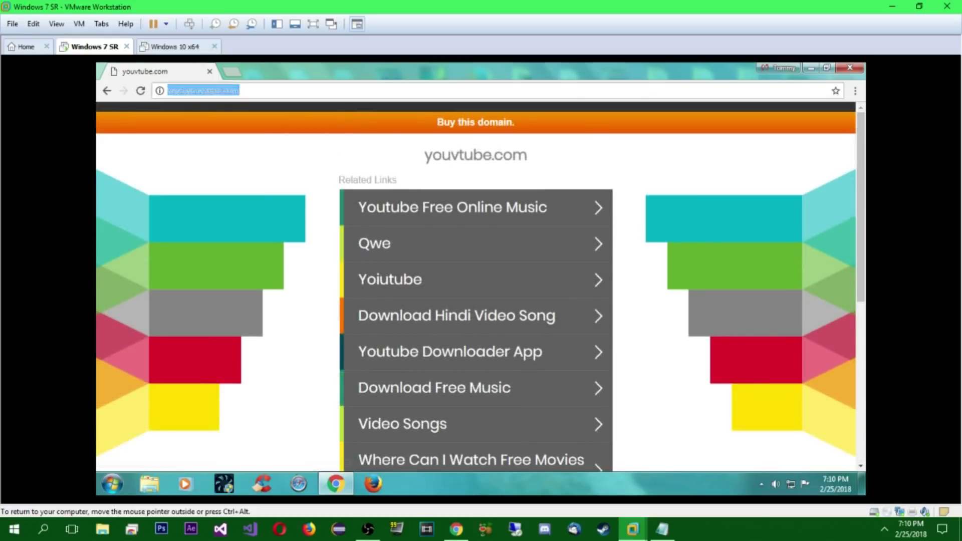
{"action": "type", "text": "ttwitter."}
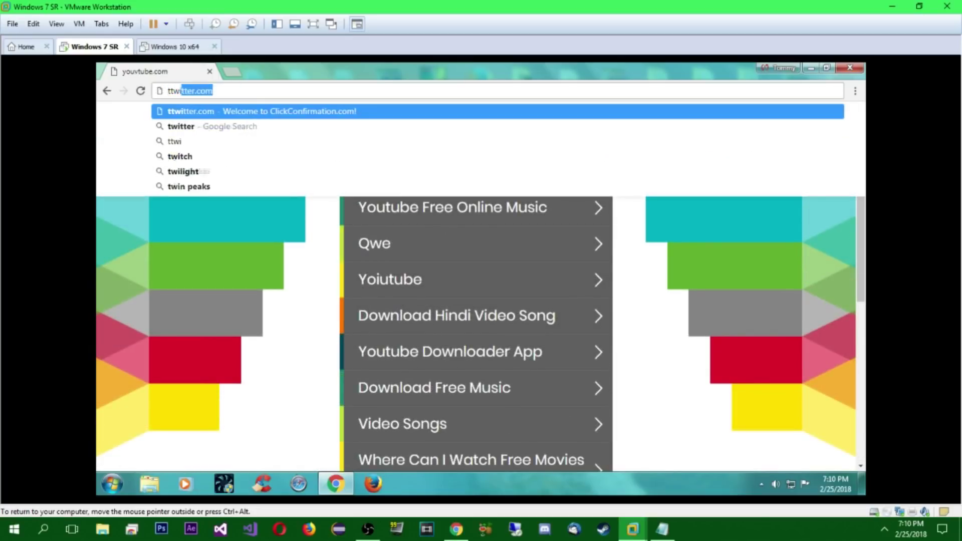
{"action": "type", "text": "com"}
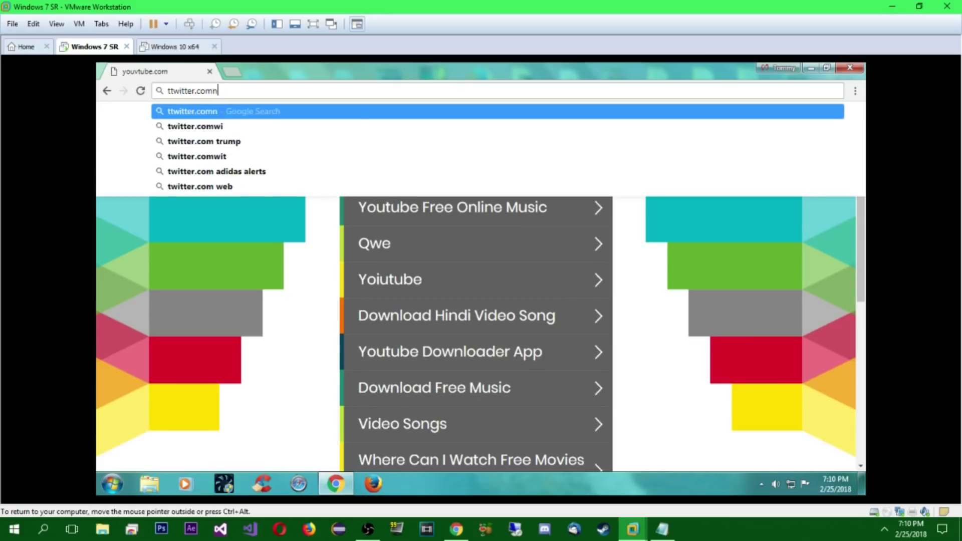
Submit ttwitter.com and follow its redirects to the realtor.com '8 Dumb Reasons People Can't Buy a Home' article.
{"action": "key", "text": "Return"}
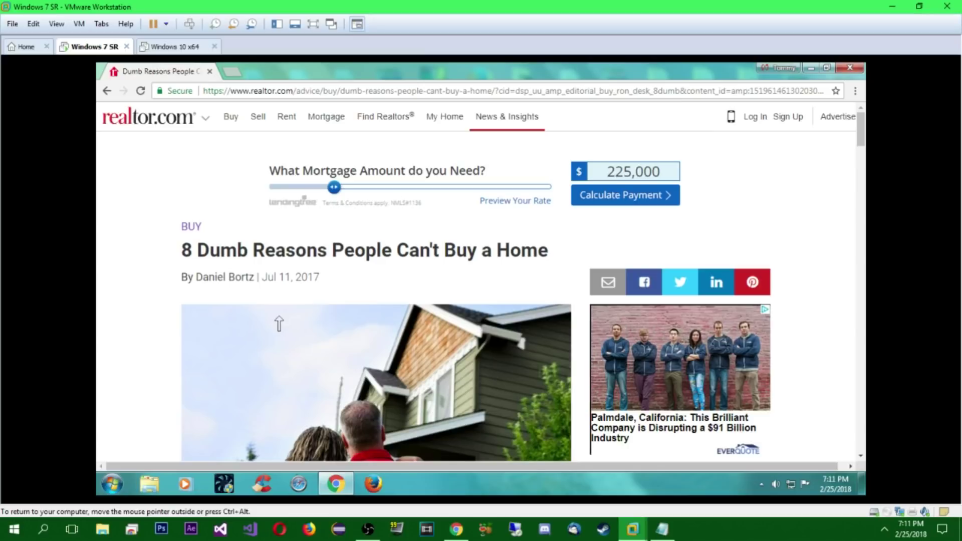
Close the VM's Chrome window, nudge Notepad aside, and return to the host's Hotspot Shield page.
{"action": "left_click", "coordinate": [850, 67]}
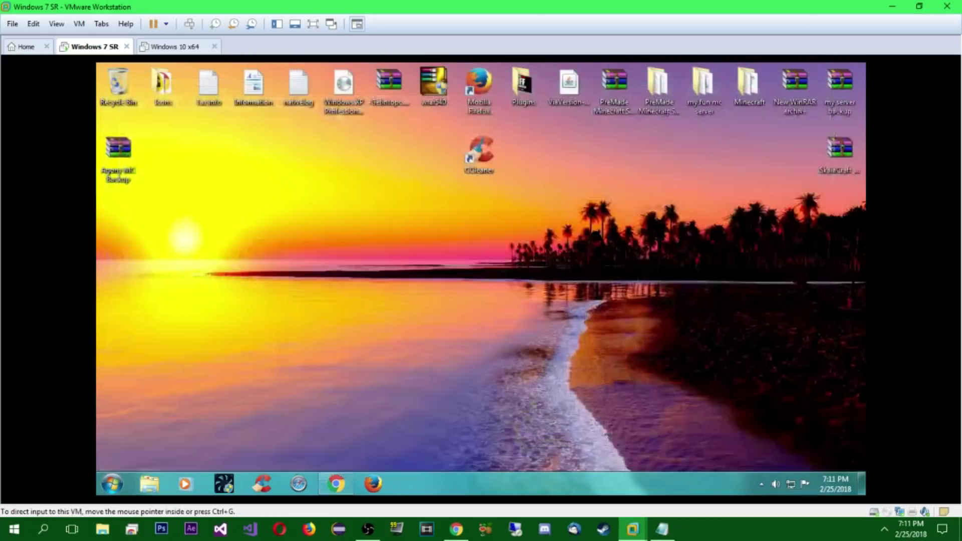
{"action": "key", "text": "alt+Tab"}
{"action": "left_click_drag", "start_coordinate": [511, 58], "coordinate": [507, 60]}
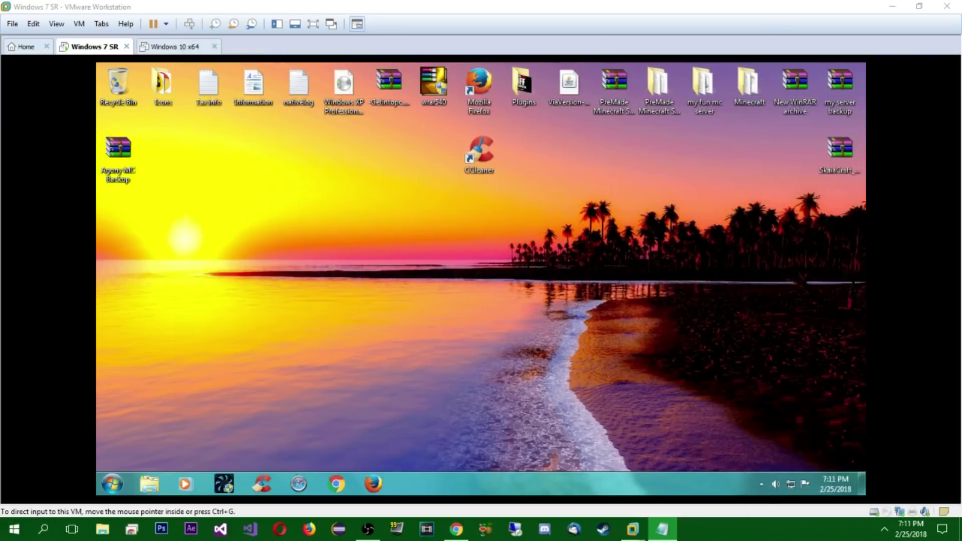
{"action": "left_click", "coordinate": [456, 529]}
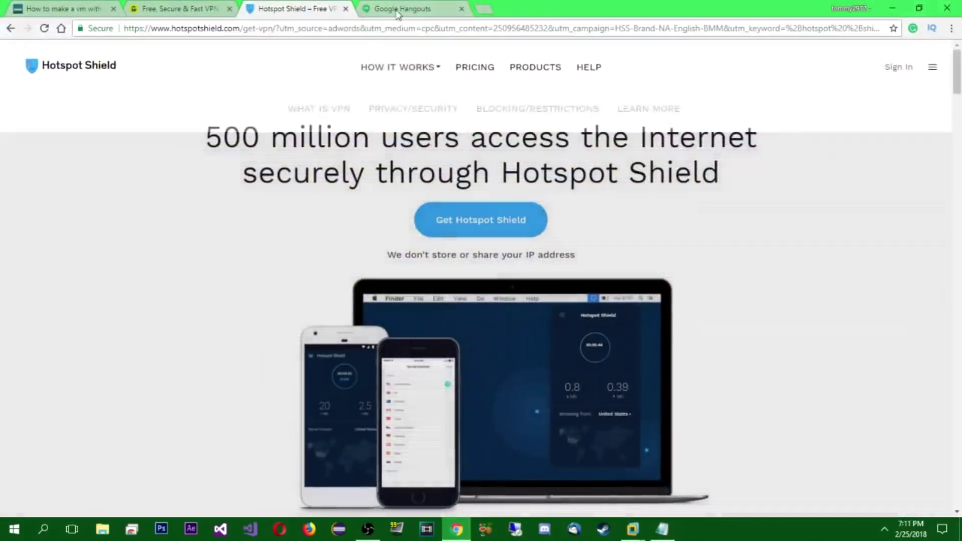
Switch to the Google Hangouts calling tab, then start a fresh tab on the Google homepage.
{"action": "left_click", "coordinate": [399, 11]}
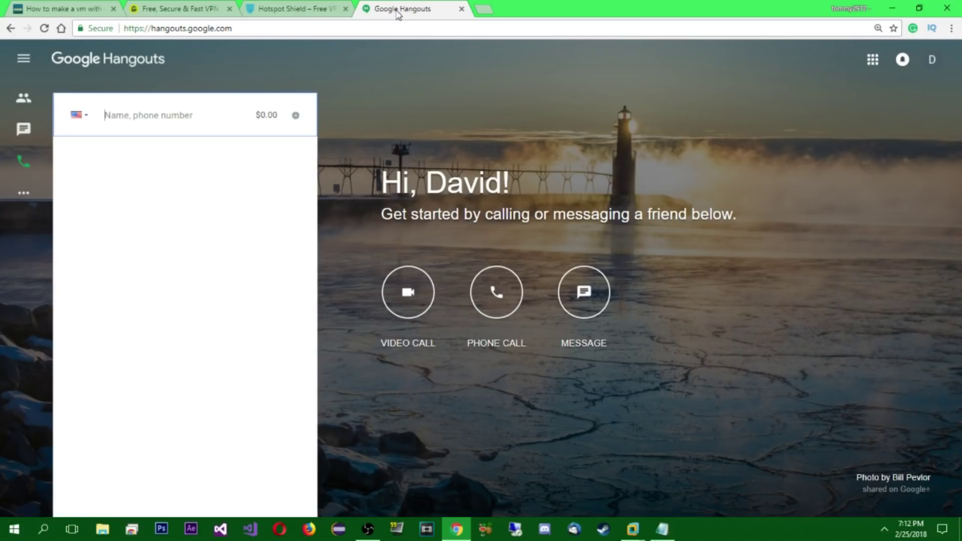
{"action": "left_click", "coordinate": [489, 10]}
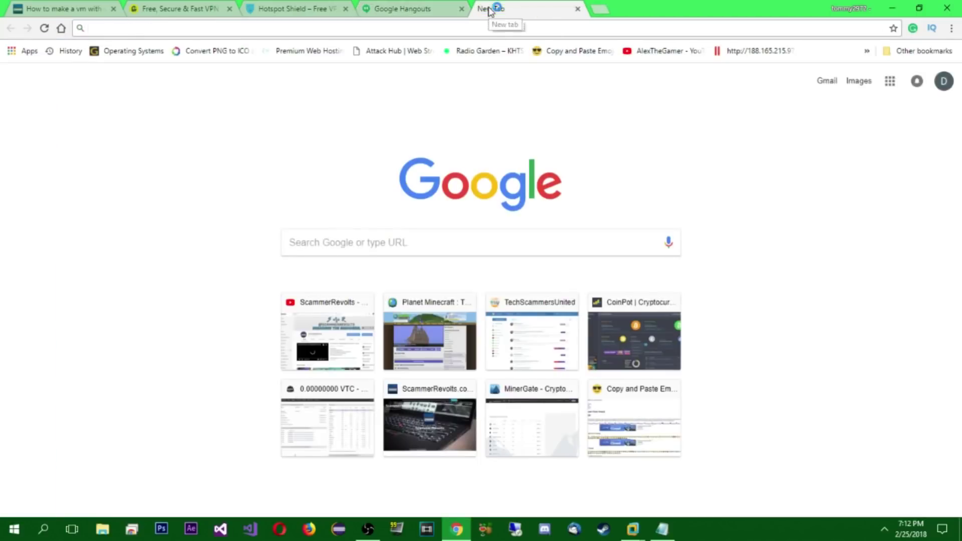
Enter firertc.vom, open the FireRTC homepage from the results, then close its tab.
{"action": "type", "text": "firertc"}
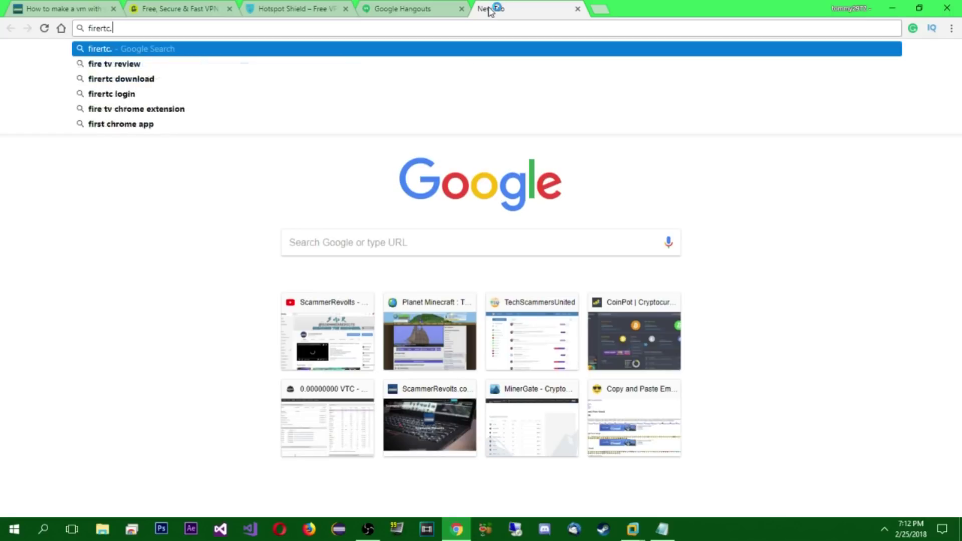
{"action": "type", "text": ".vom"}
{"action": "key", "text": "Return"}
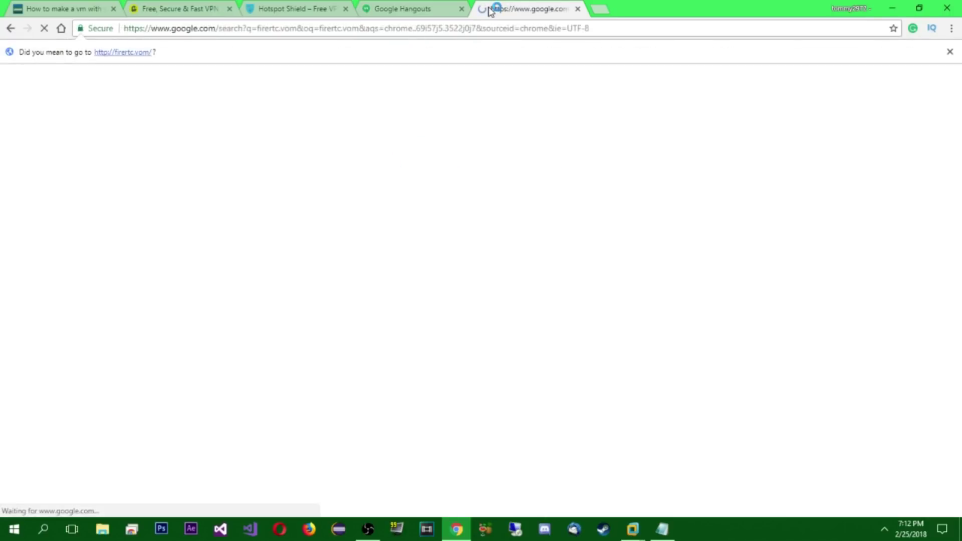
{"action": "left_click", "coordinate": [108, 288]}
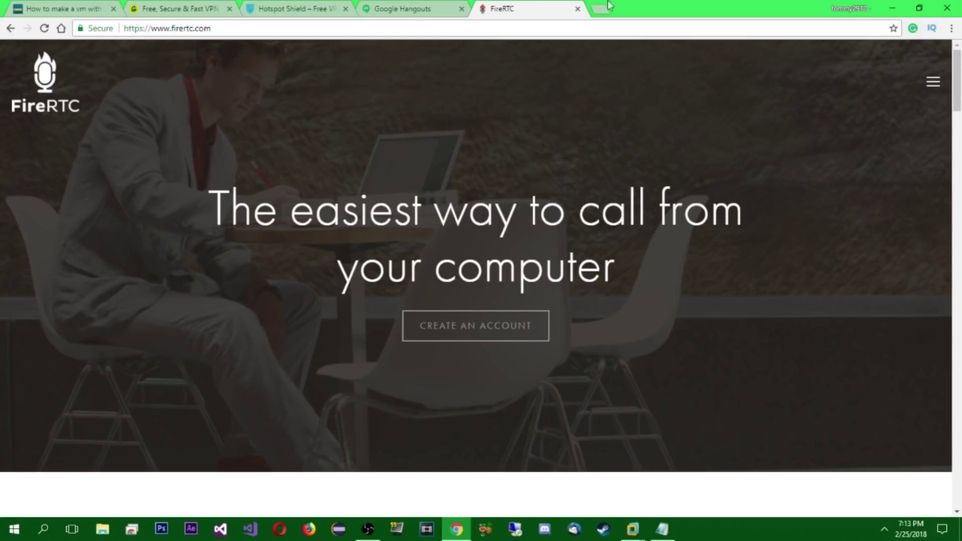
{"action": "left_click", "coordinate": [578, 8]}
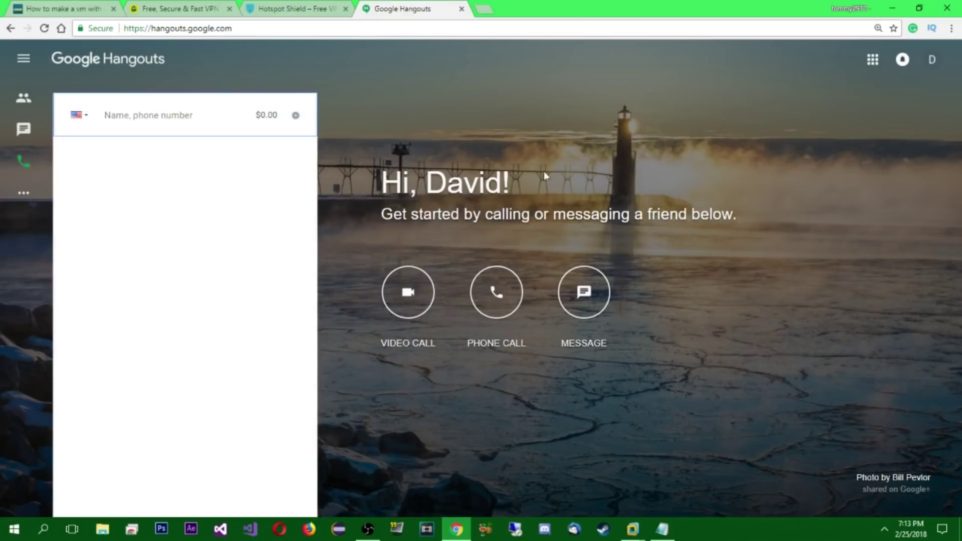
{"action": "left_click", "coordinate": [120, 6]}
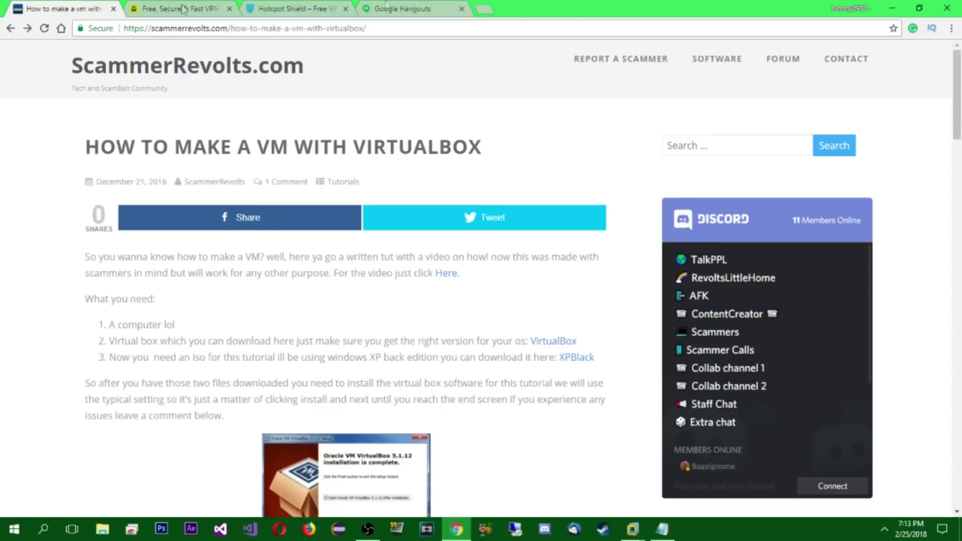
{"action": "left_click", "coordinate": [462, 8]}
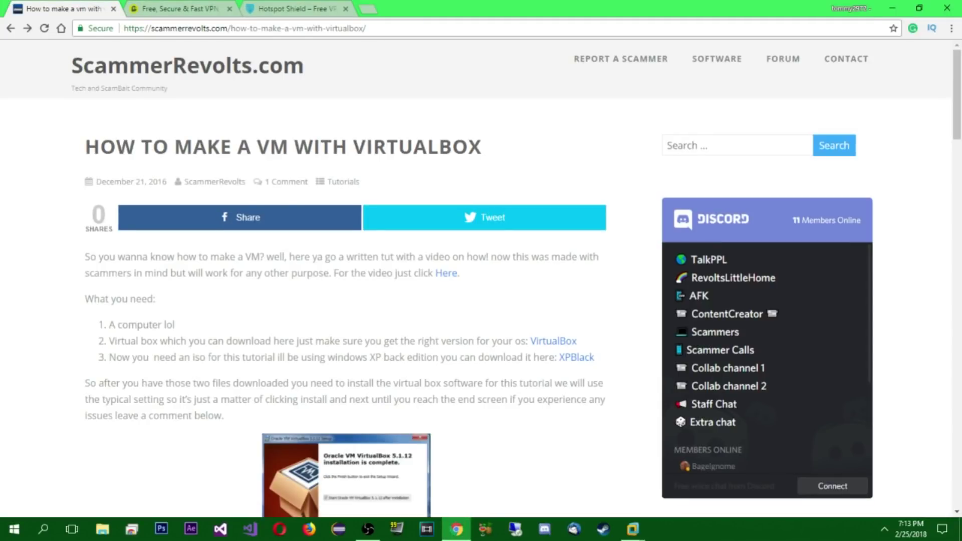
{"action": "scroll", "coordinate": [782, 396], "scroll_direction": "down", "scroll_amount": 4}
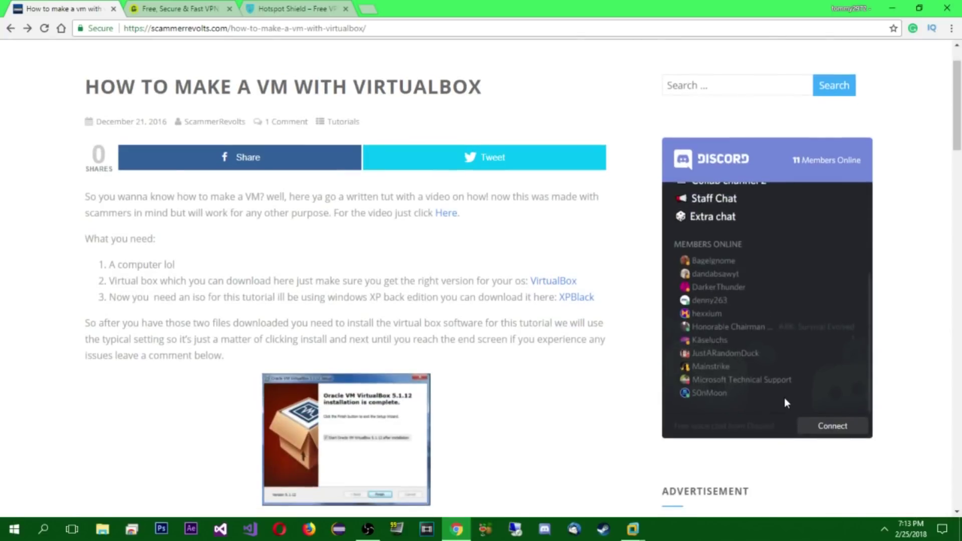
{"action": "scroll", "coordinate": [767, 404], "scroll_direction": "up", "scroll_amount": 3}
{"action": "scroll", "coordinate": [759, 406], "scroll_direction": "up", "scroll_amount": 2}
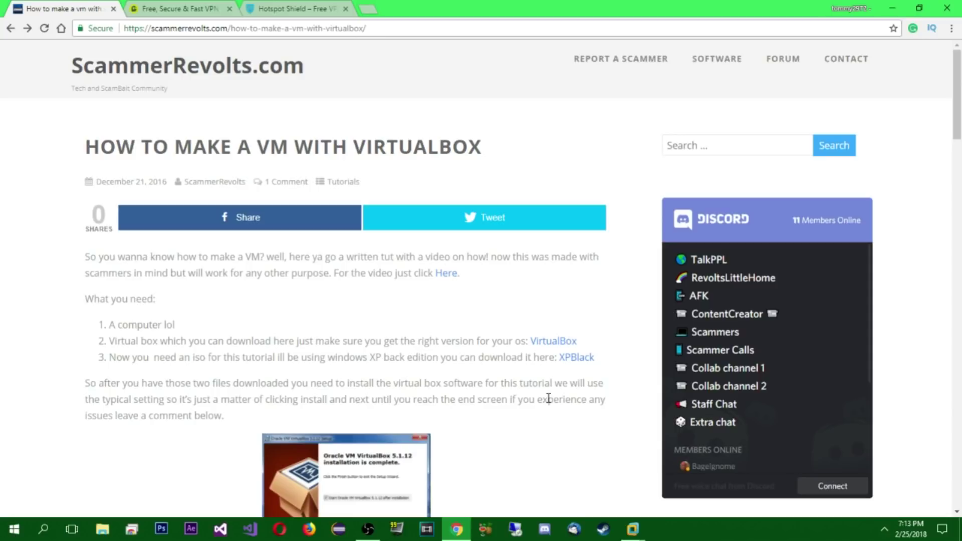
In a new tab, load techscammersunited.com and open and reload its Scammers category.
{"action": "left_click", "coordinate": [368, 9]}
{"action": "type", "text": "te"}
{"action": "key", "text": "Return"}
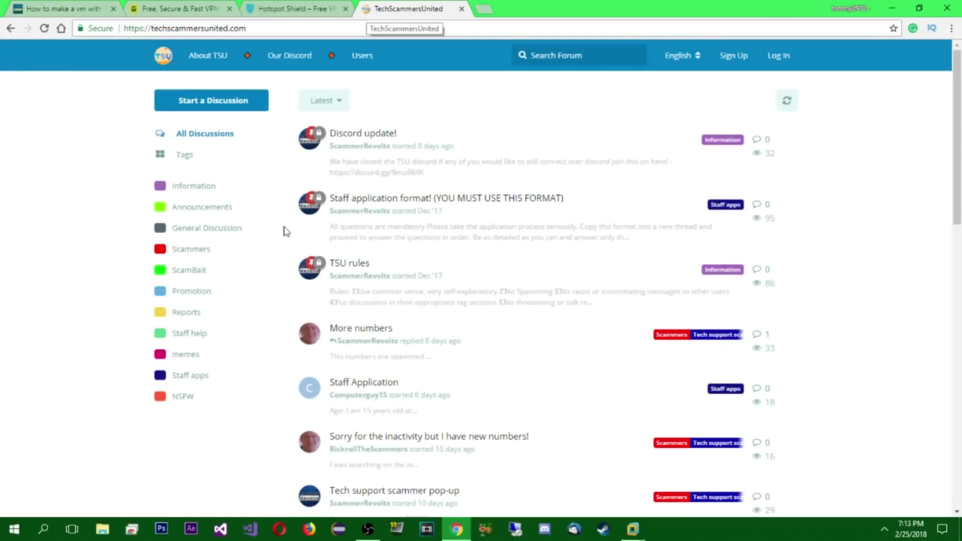
{"action": "left_click", "coordinate": [182, 254]}
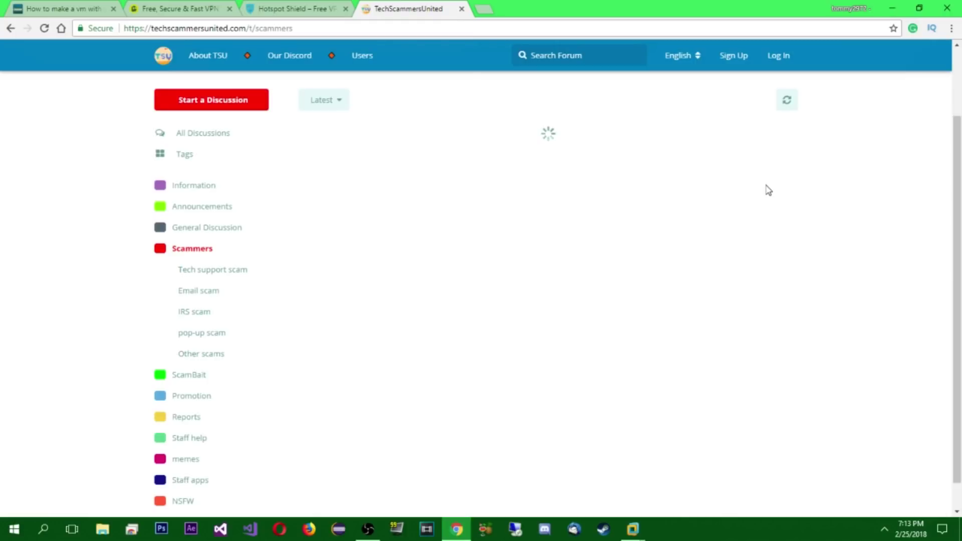
{"action": "left_click", "coordinate": [44, 28]}
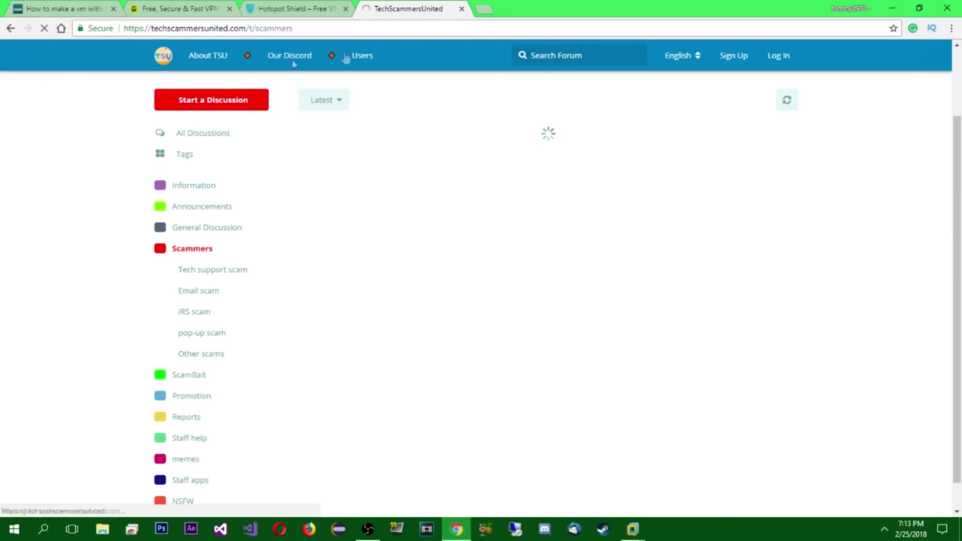
Check the hidden tray icons and network options, then glance at the VirtualBox tab and return.
{"action": "left_click", "coordinate": [885, 530]}
{"action": "left_click", "coordinate": [528, 377]}
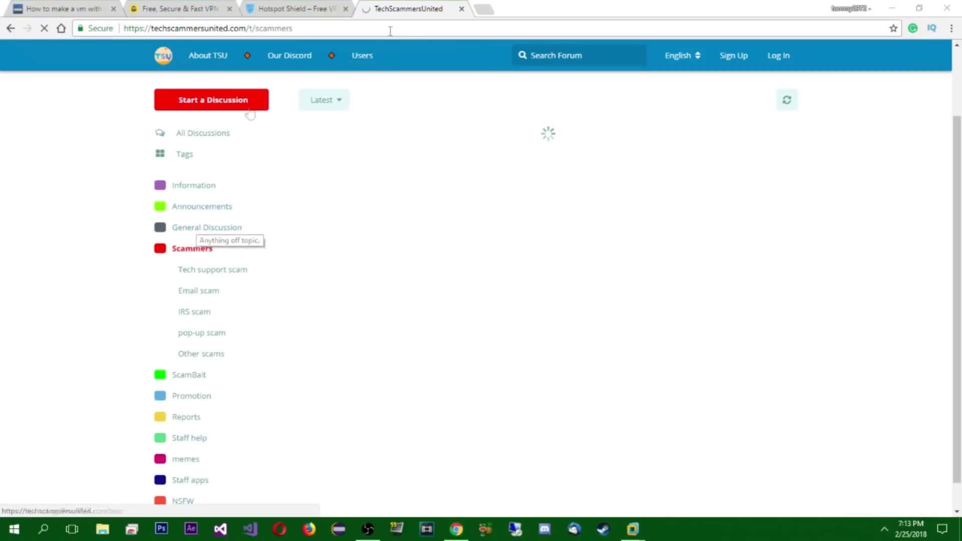
{"action": "left_click", "coordinate": [884, 531]}
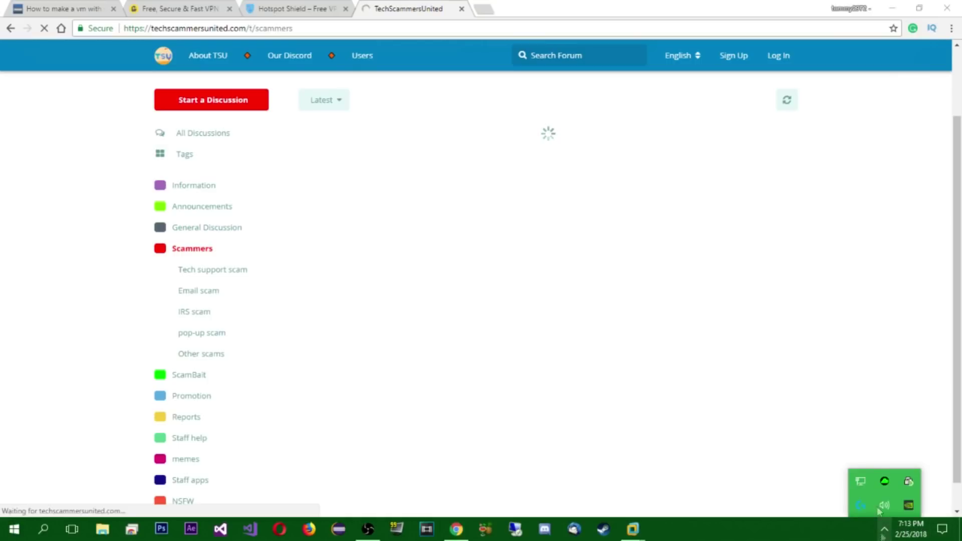
{"action": "right_click", "coordinate": [861, 481]}
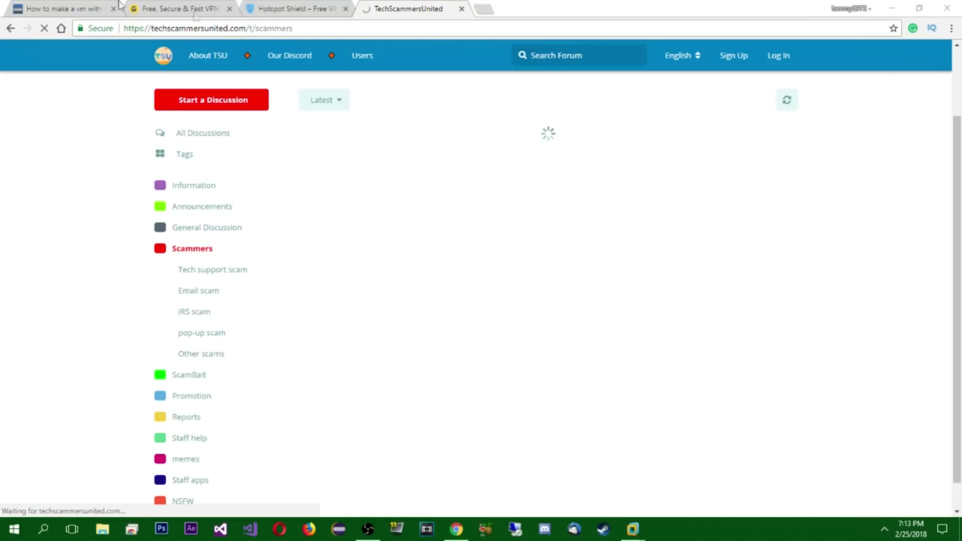
{"action": "left_click", "coordinate": [79, 8]}
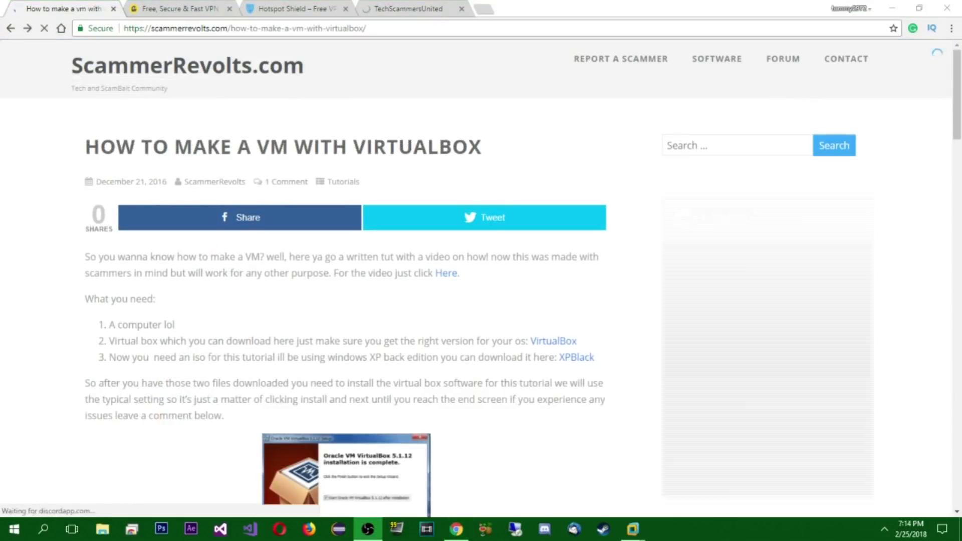
{"action": "left_click", "coordinate": [406, 9]}
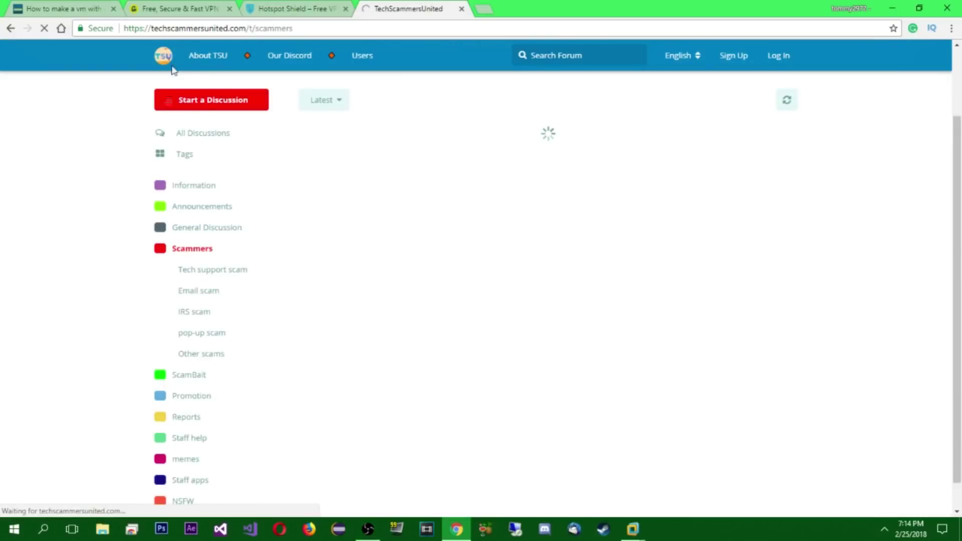
Launch Firefox and close the TechScammersUnited, Hotspot Shield and CyberGhost tabs in Chrome.
{"action": "left_click", "coordinate": [484, 8]}
{"action": "left_click", "coordinate": [462, 8]}
{"action": "type", "text": "techscammersunited.com"}
{"action": "key", "text": "Return"}
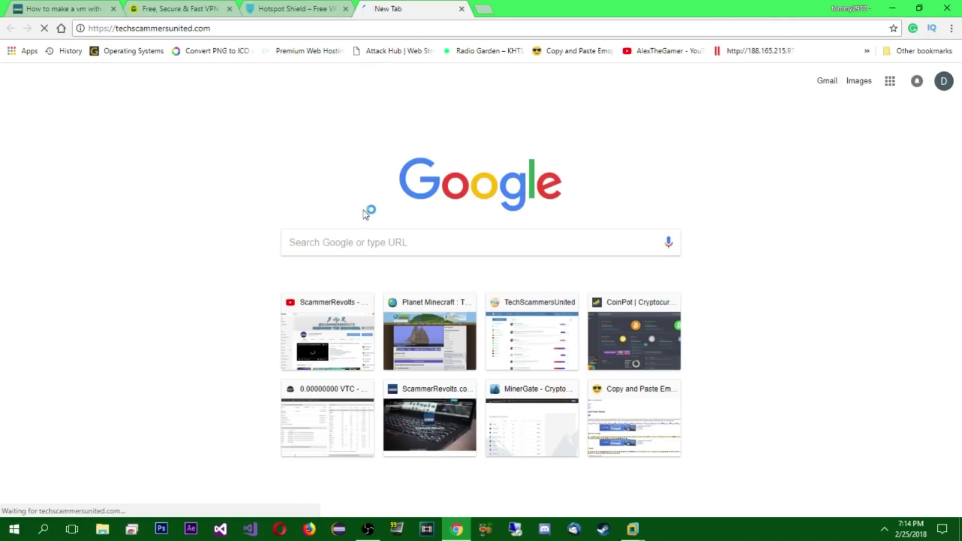
{"action": "left_click", "coordinate": [309, 529]}
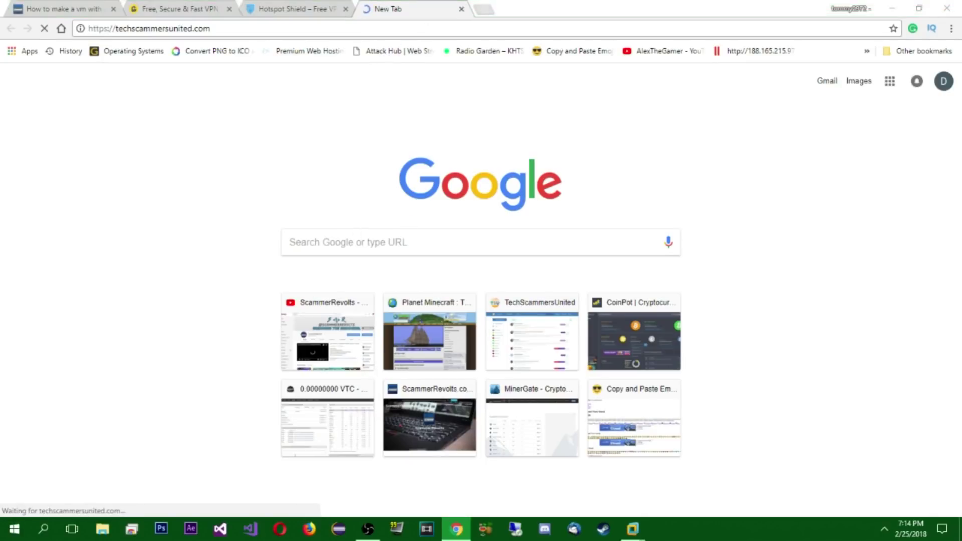
{"action": "left_click", "coordinate": [462, 9]}
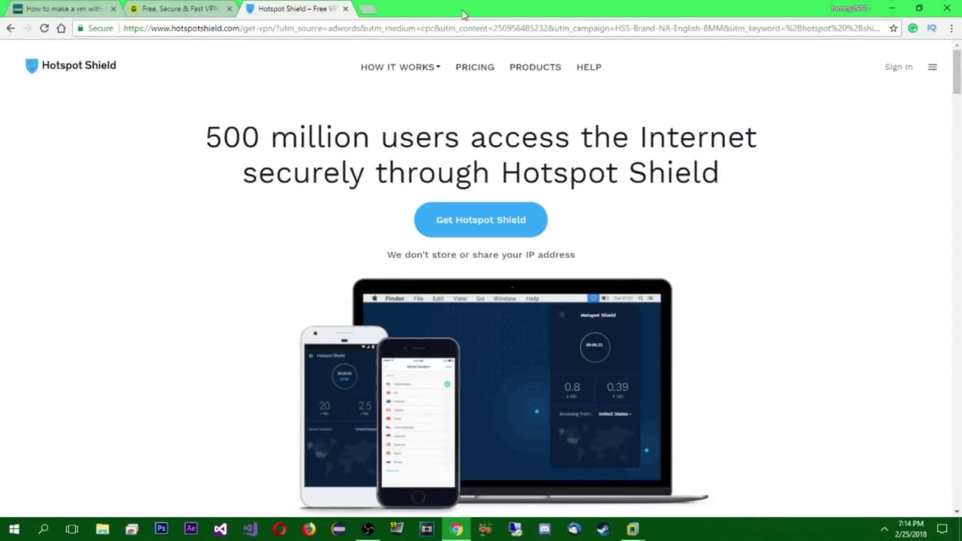
{"action": "middle_click", "coordinate": [252, 11]}
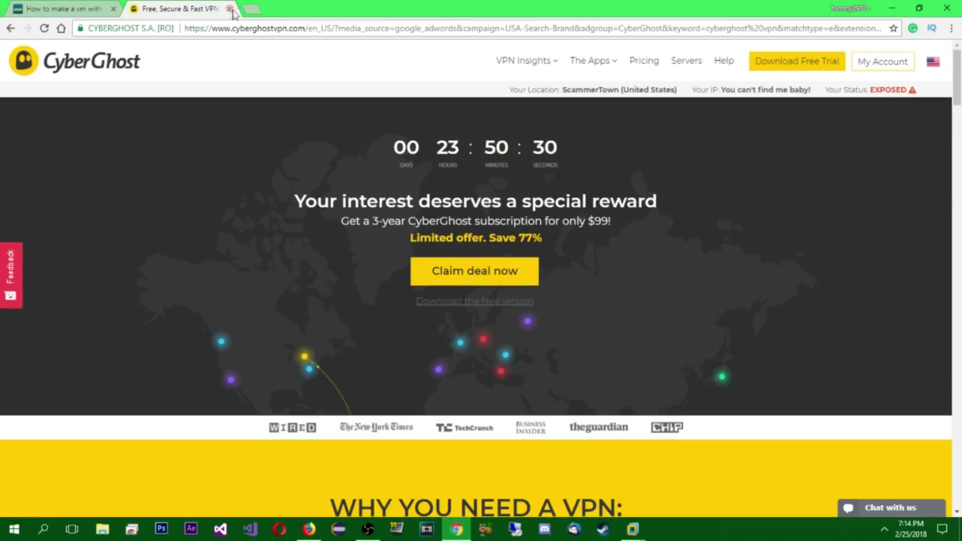
{"action": "left_click", "coordinate": [230, 9]}
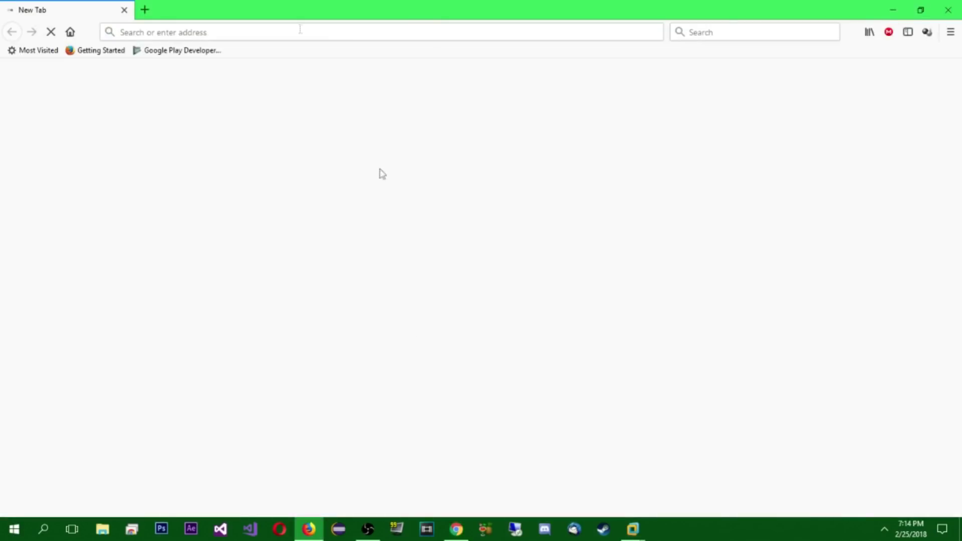
In Firefox, load techscammersunited.com, enter the Scammers category, and open the 'More numbers' thread.
{"action": "left_click", "coordinate": [230, 34]}
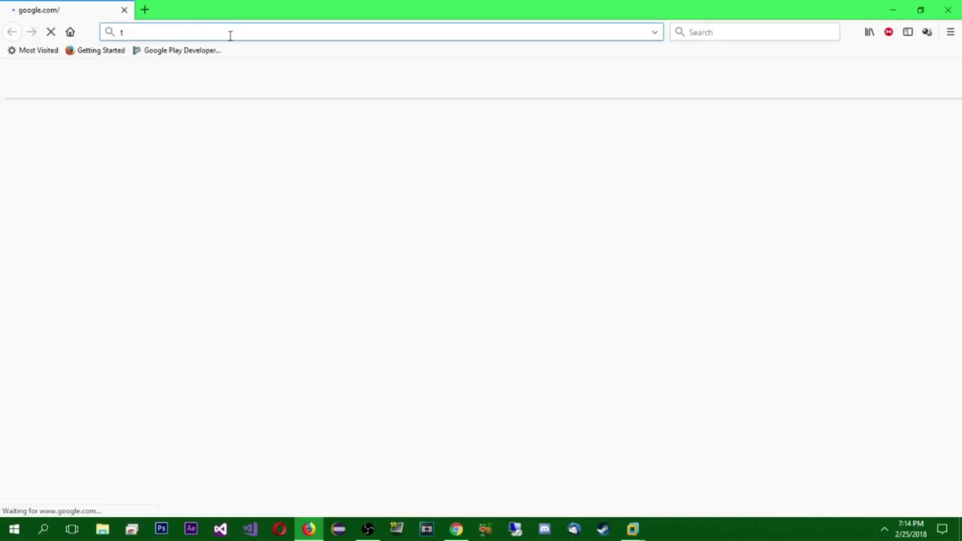
{"action": "type", "text": "ttps://techscammersunited.com"}
{"action": "key", "text": "Return"}
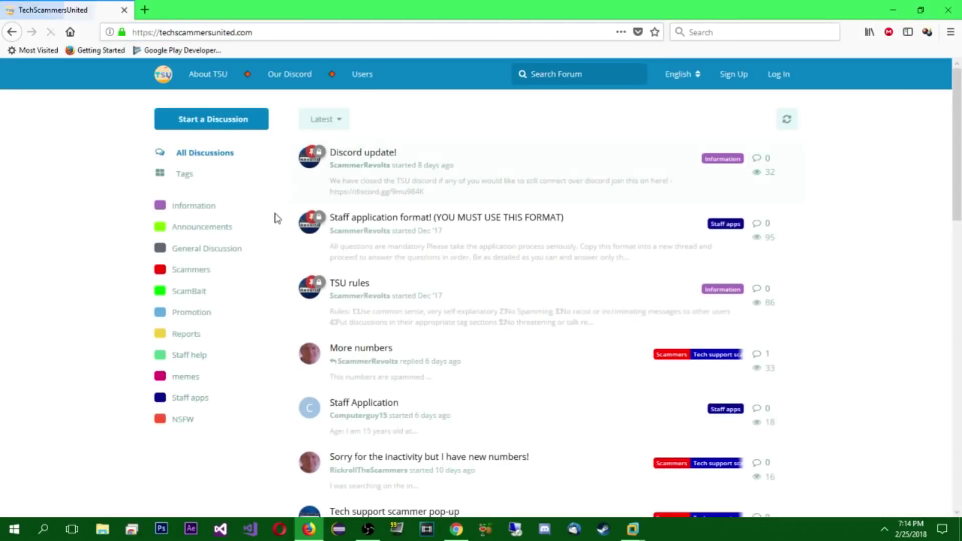
{"action": "left_click", "coordinate": [187, 277]}
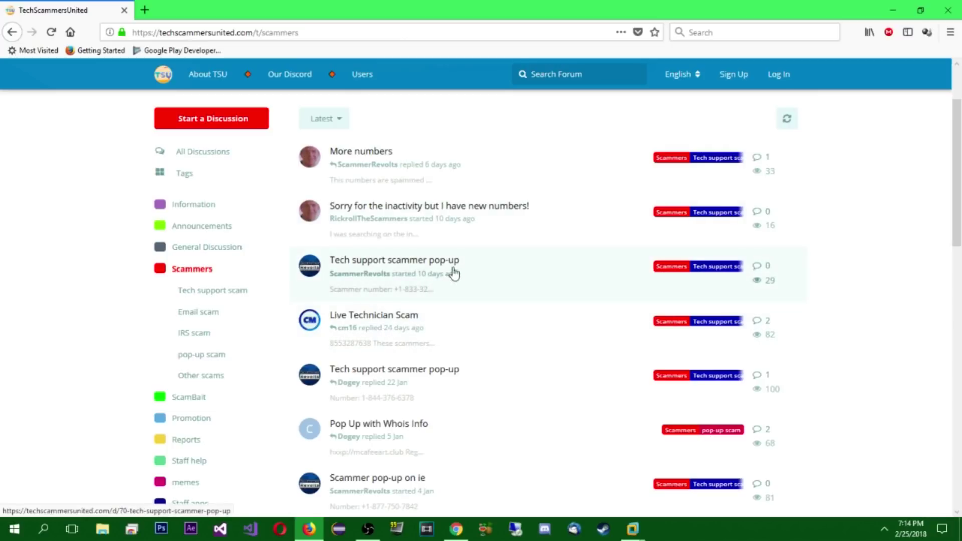
{"action": "left_click", "coordinate": [478, 167]}
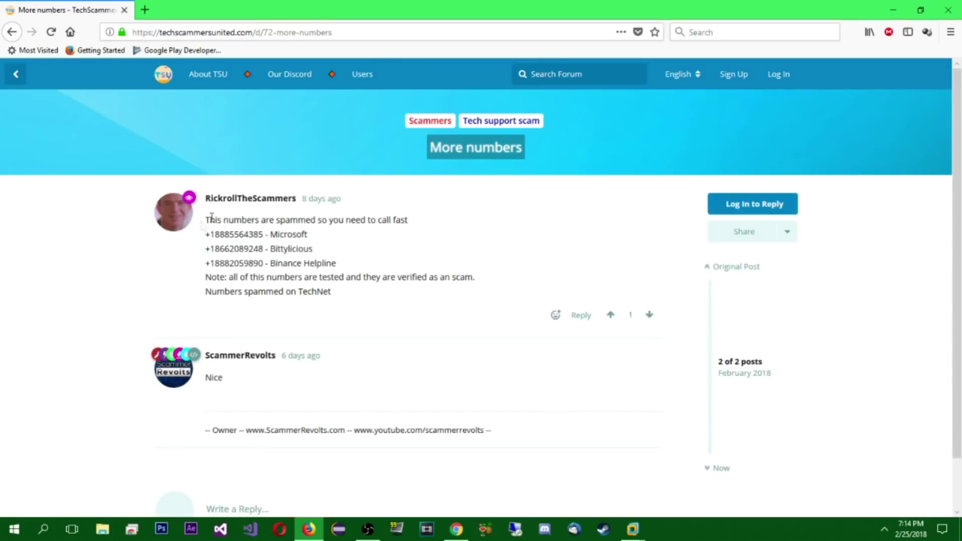
Highlight the first post's opening lines and its Bittylicious phone-number line.
{"action": "left_click_drag", "start_coordinate": [212, 218], "coordinate": [349, 239]}
{"action": "left_click", "coordinate": [222, 244]}
{"action": "triple_click", "coordinate": [260, 249]}
{"action": "left_click", "coordinate": [270, 261]}
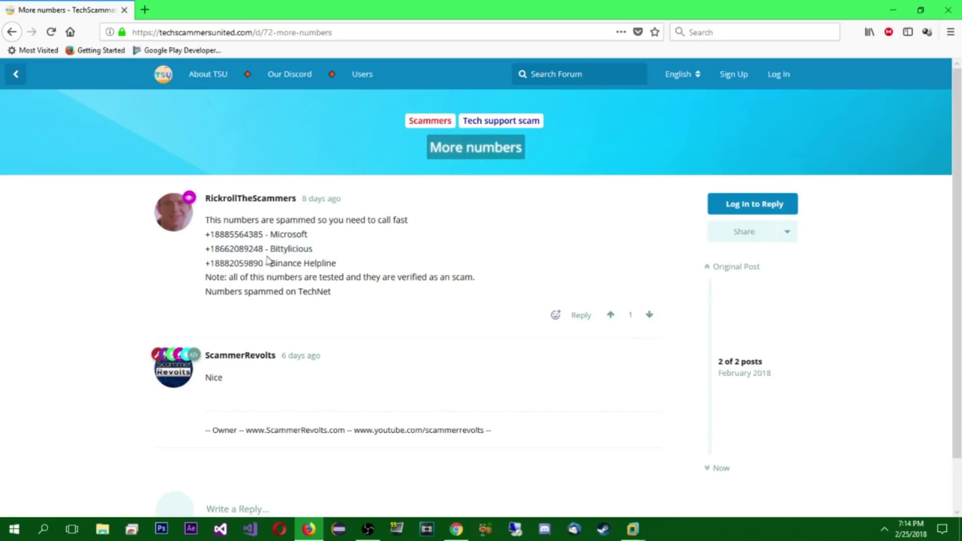
Browse the original poster's profile posts, return to the forum home page, then close Firefox.
{"action": "left_click", "coordinate": [187, 245]}
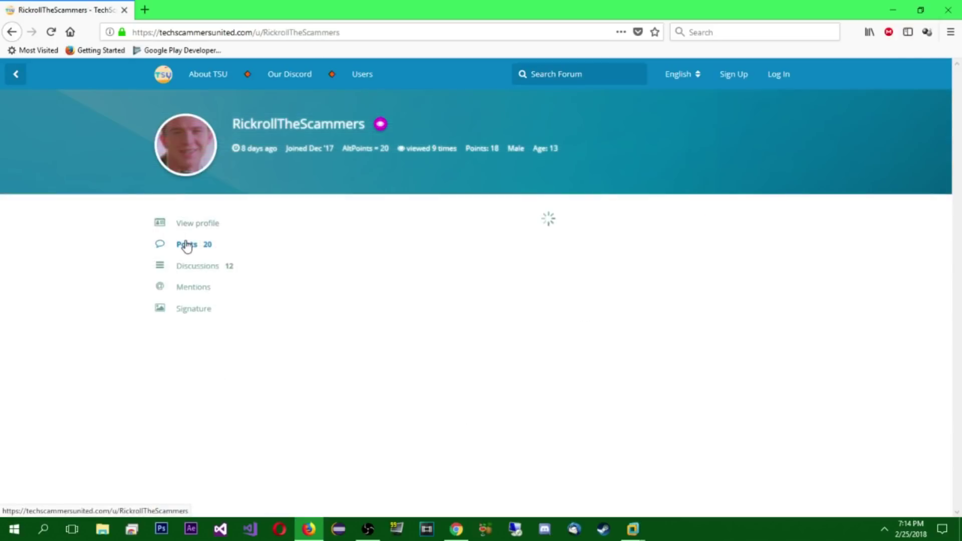
{"action": "scroll", "coordinate": [409, 328], "scroll_direction": "down", "scroll_amount": 1}
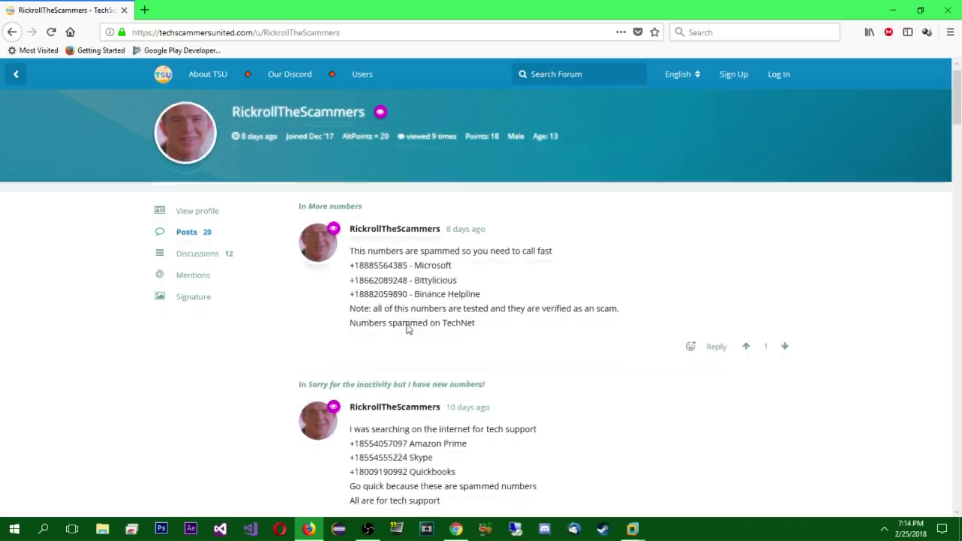
{"action": "scroll", "coordinate": [409, 328], "scroll_direction": "down", "scroll_amount": 4}
{"action": "scroll", "coordinate": [396, 321], "scroll_direction": "up", "scroll_amount": 5}
{"action": "scroll", "coordinate": [426, 340], "scroll_direction": "down", "scroll_amount": 10}
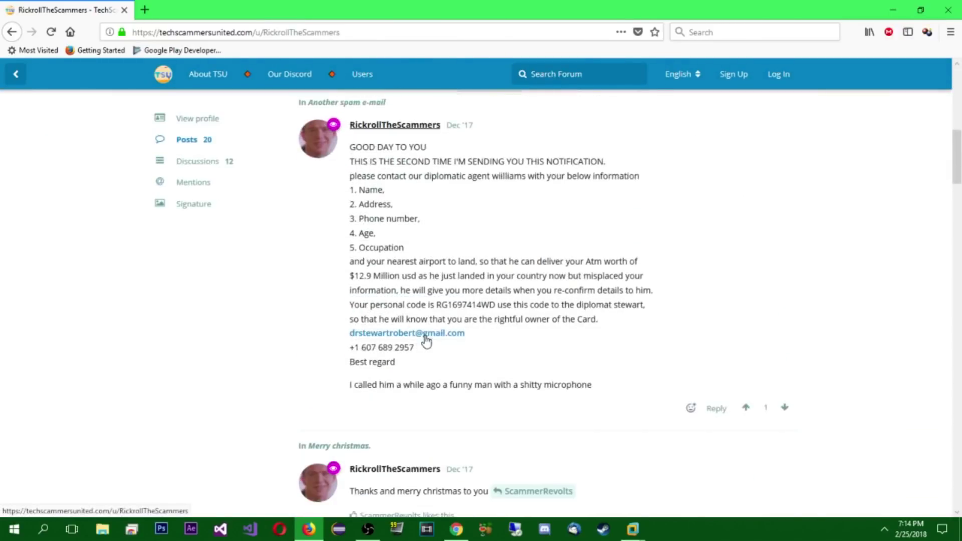
{"action": "scroll", "coordinate": [449, 318], "scroll_direction": "down", "scroll_amount": 5}
{"action": "scroll", "coordinate": [451, 318], "scroll_direction": "up", "scroll_amount": 15}
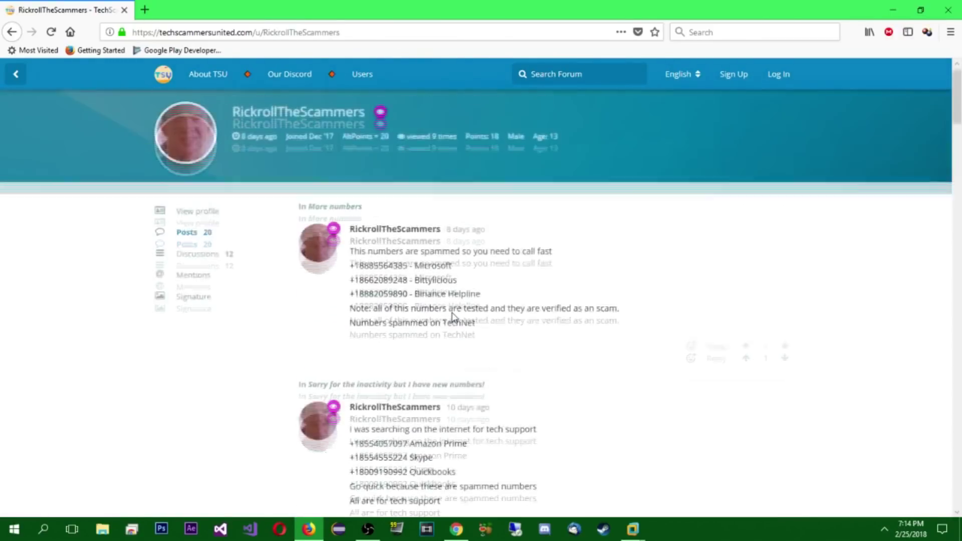
{"action": "left_click", "coordinate": [163, 74]}
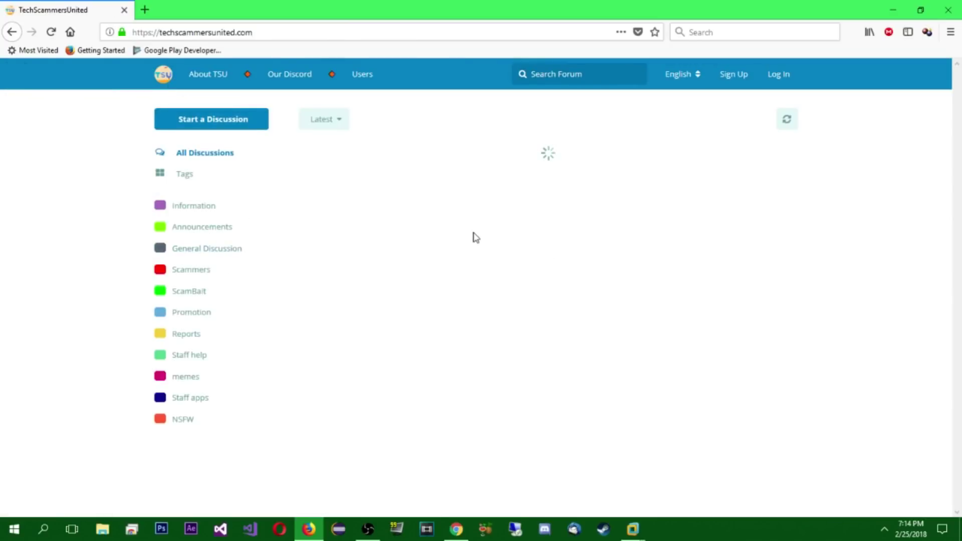
{"action": "left_click", "coordinate": [950, 12]}
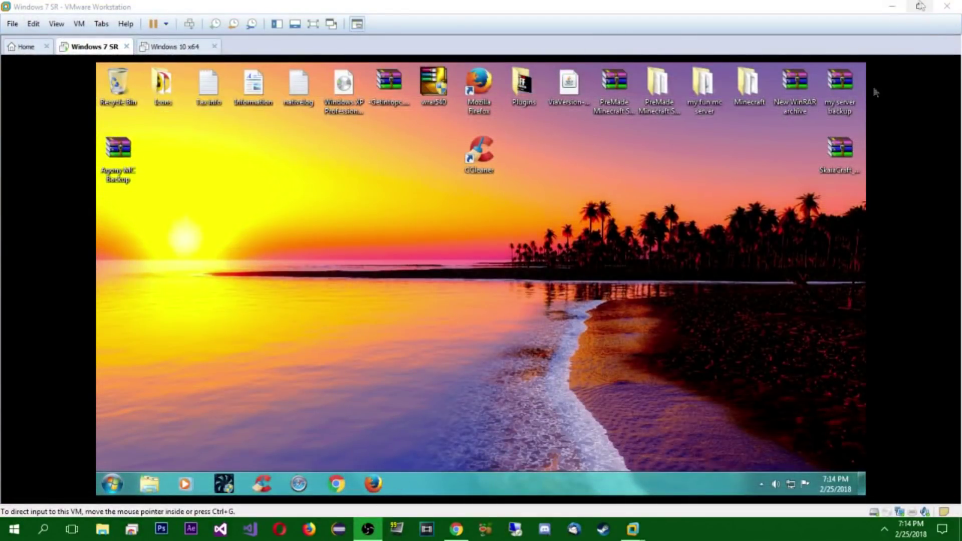
Bring Chrome back to the front on the ScammerRevolts 'How to make a VM with VirtualBox' article.
{"action": "left_click", "coordinate": [456, 529]}
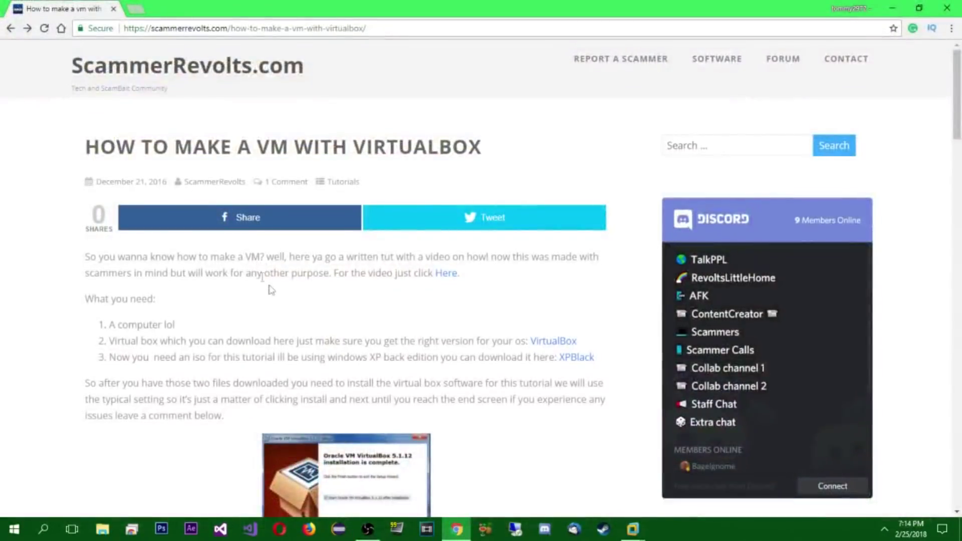